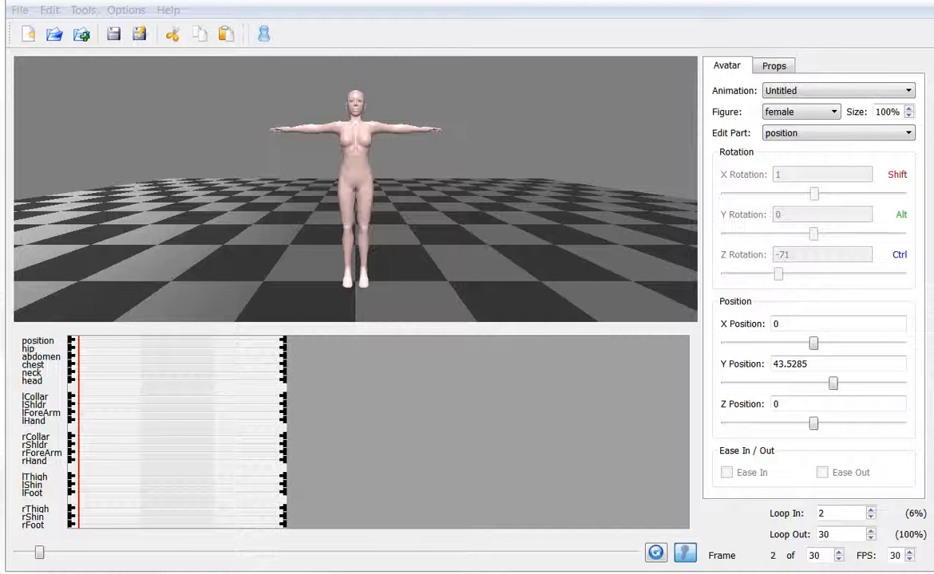
- Open the animation file Fem_P.avm and compare its frame 1 with frame 2
click(20, 9)
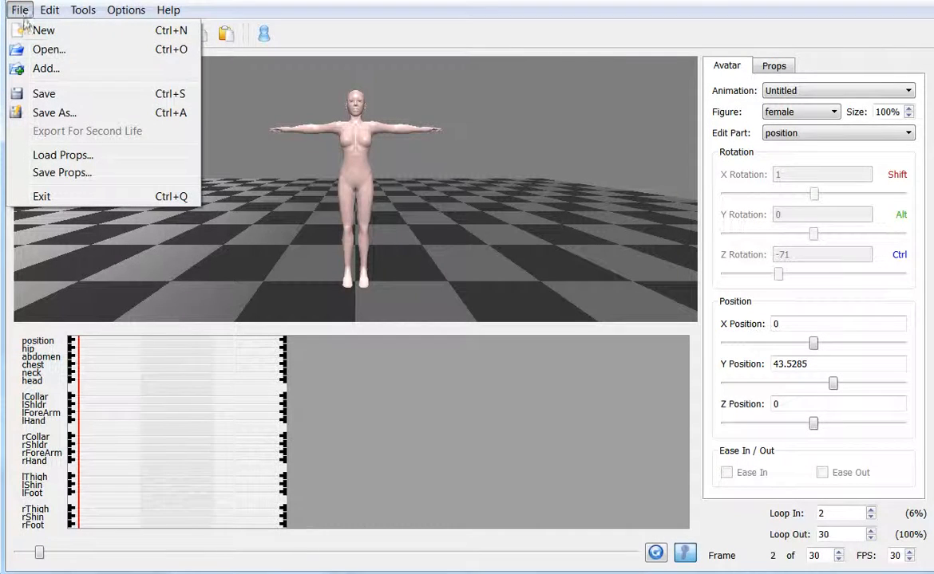
click(47, 51)
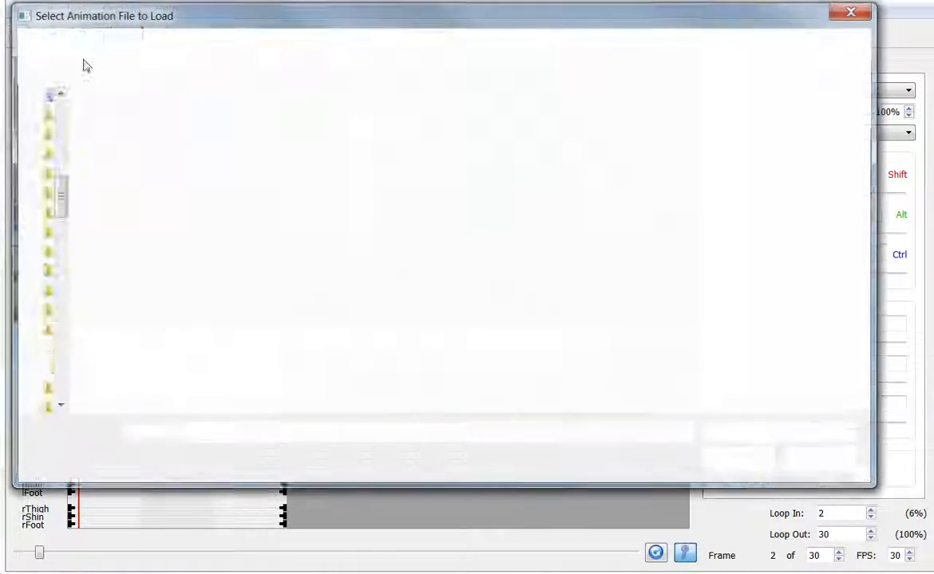
click(118, 128)
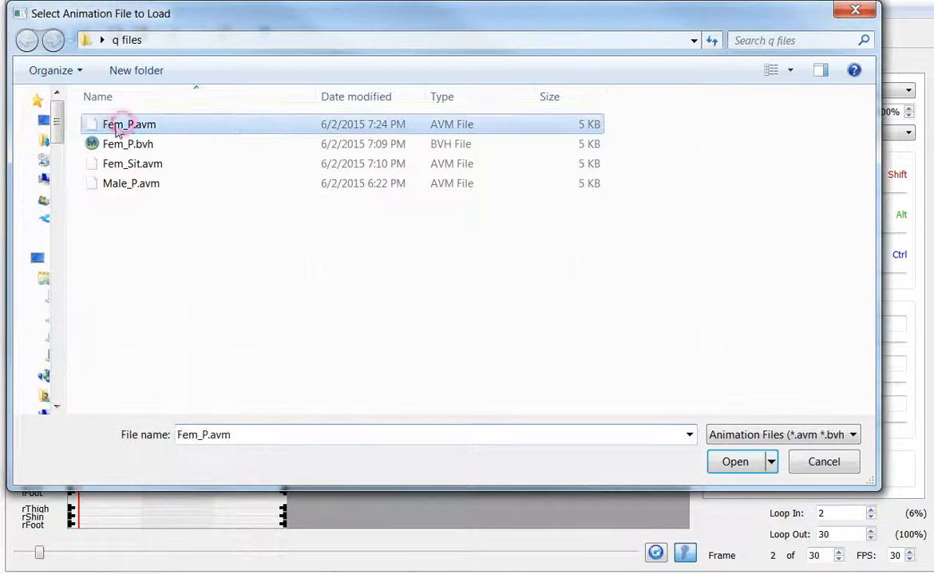
click(735, 463)
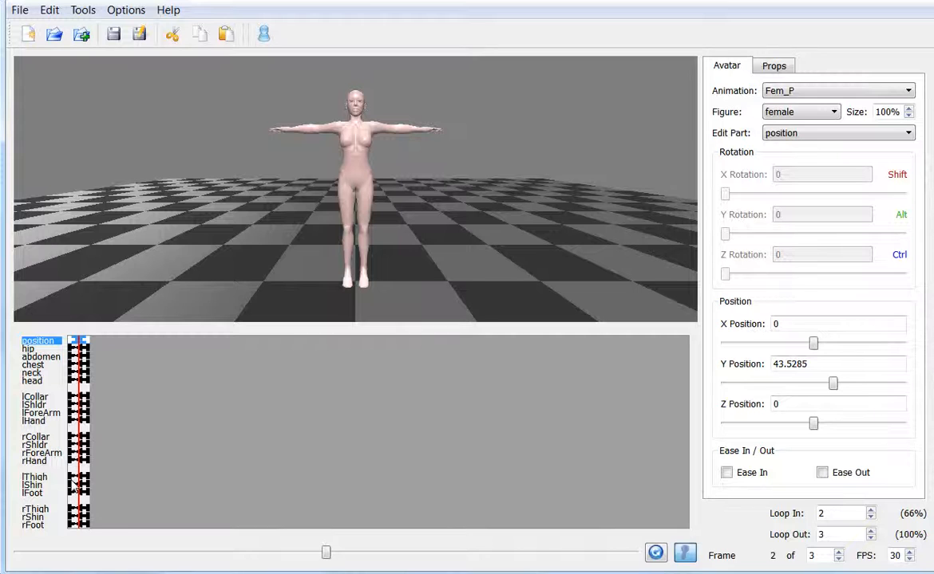
drag(324, 556, 41, 537)
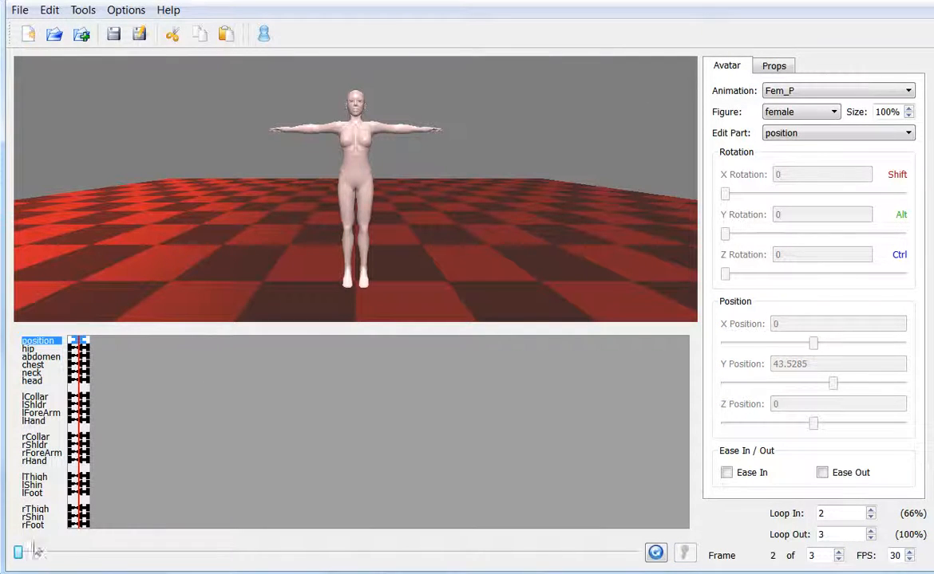
drag(17, 552, 300, 569)
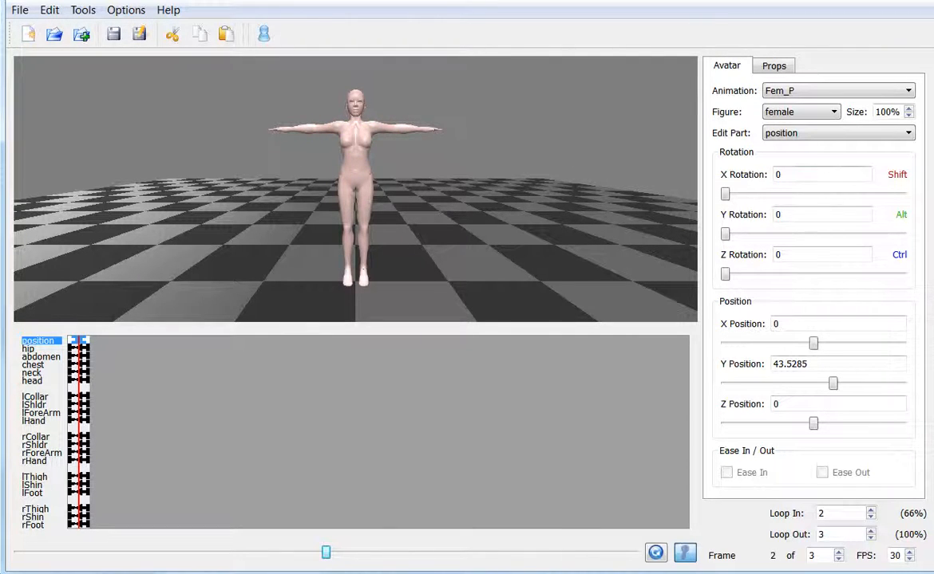
- Select the figure's chest, left thigh and left forearm in turn to inspect their rotation values
click(353, 137)
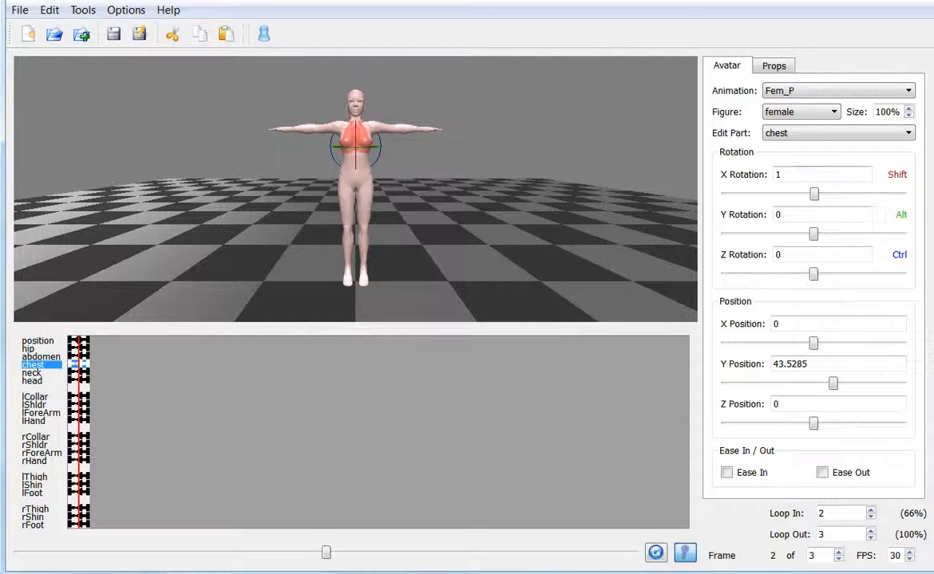
click(363, 200)
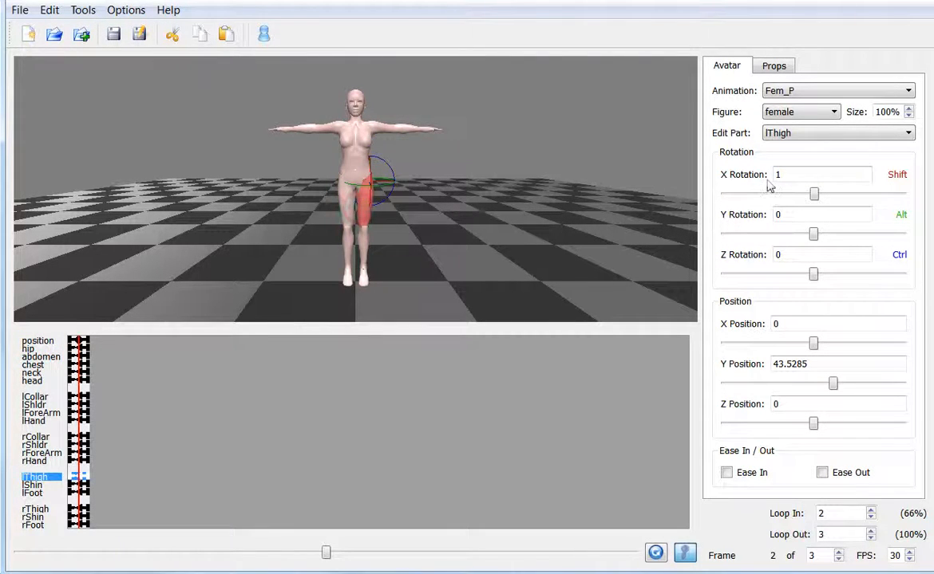
click(401, 126)
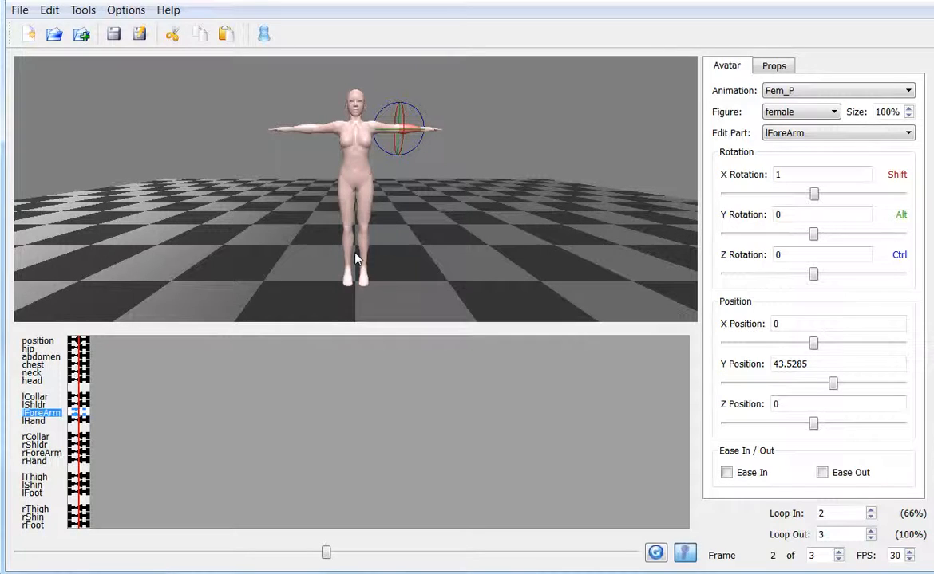
- Add a box prop to the scene and select it
click(772, 65)
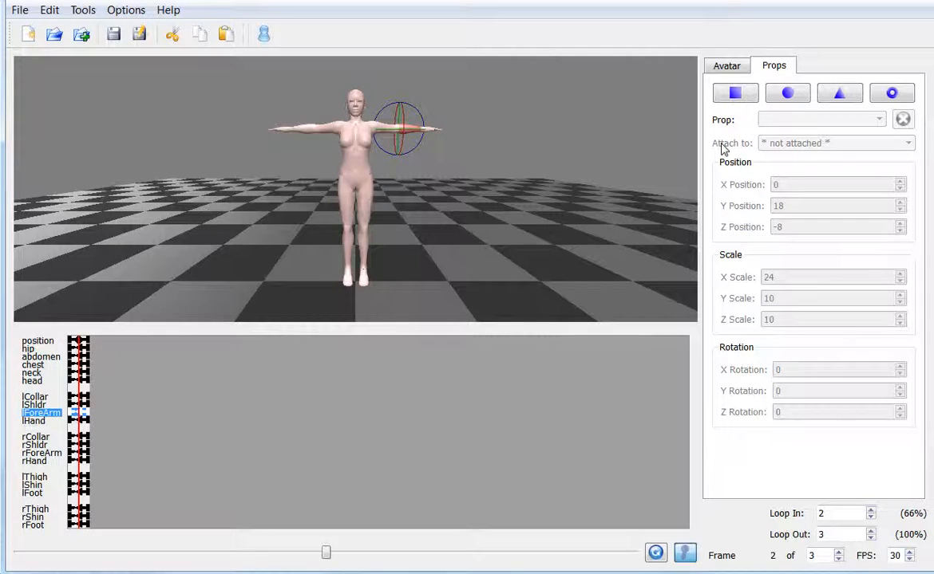
click(732, 93)
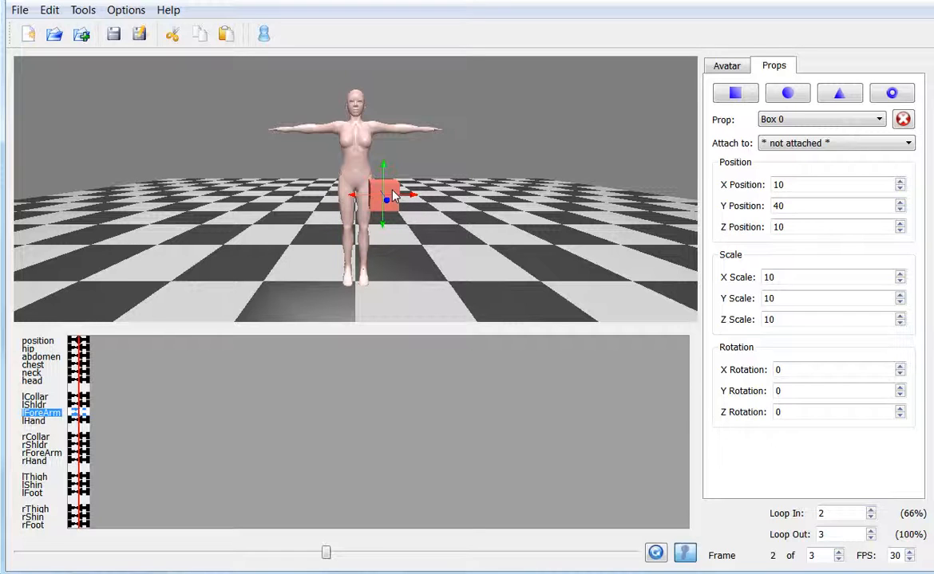
drag(446, 266, 407, 220)
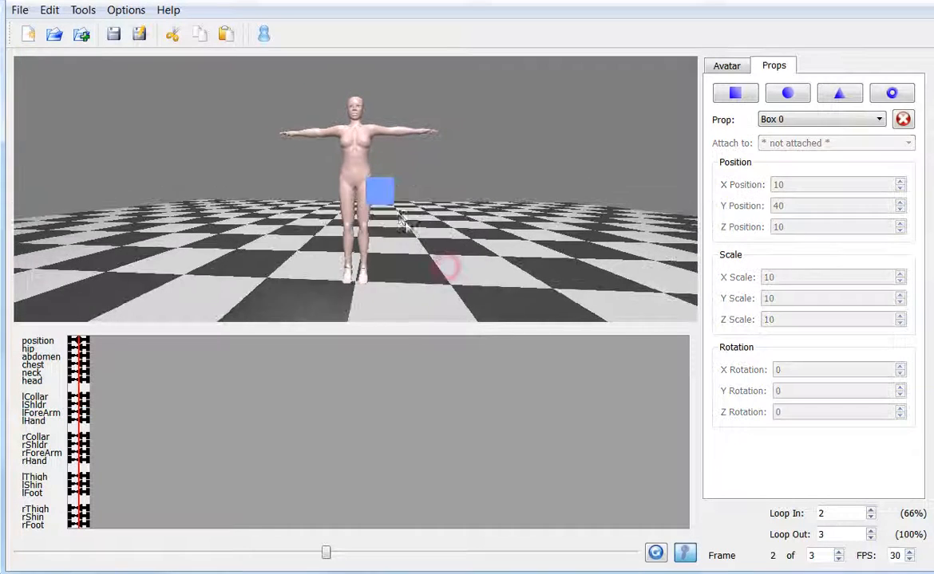
click(383, 192)
click(358, 170)
click(387, 193)
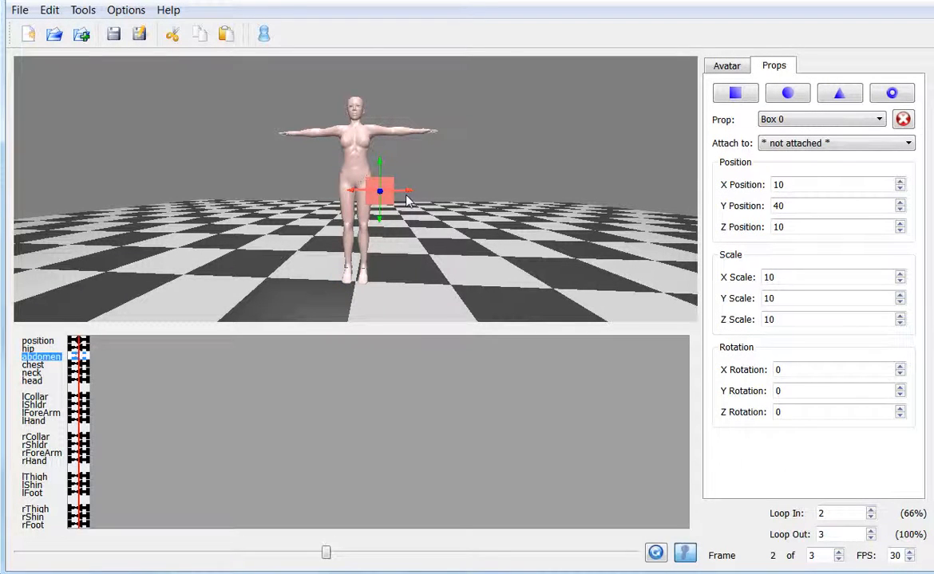
- Lower the box to Y position 36 and shift it sideways away from the figure to X position 18
scroll(407, 199, up, 4)
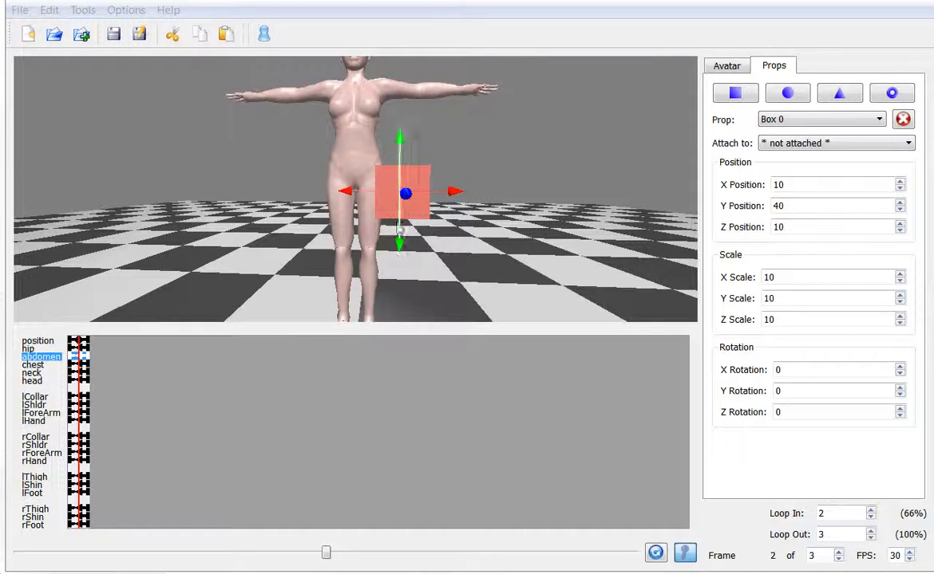
drag(399, 239, 399, 261)
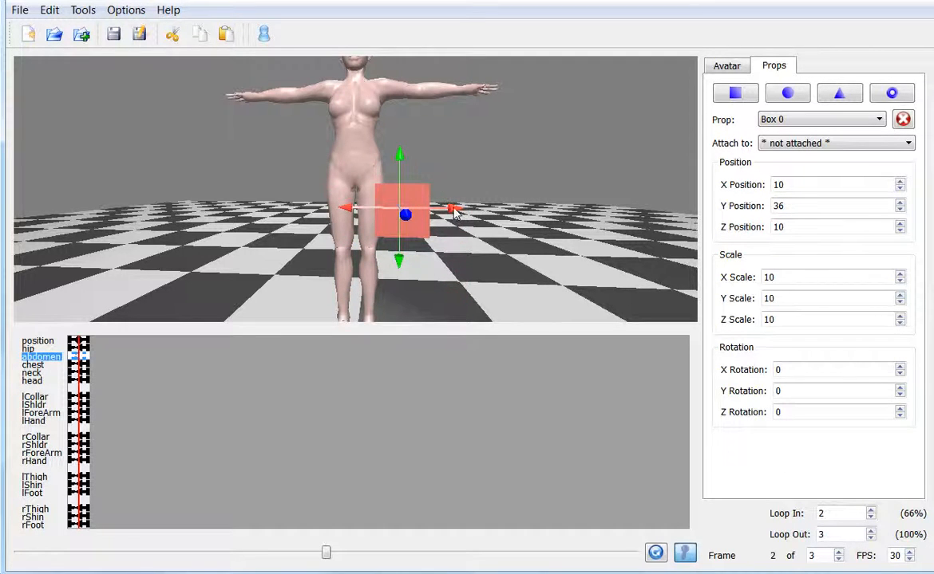
drag(452, 207, 492, 209)
mouse_move(447, 230)
mouse_down()
mouse_move(391, 230)
mouse_move(451, 230)
mouse_up()
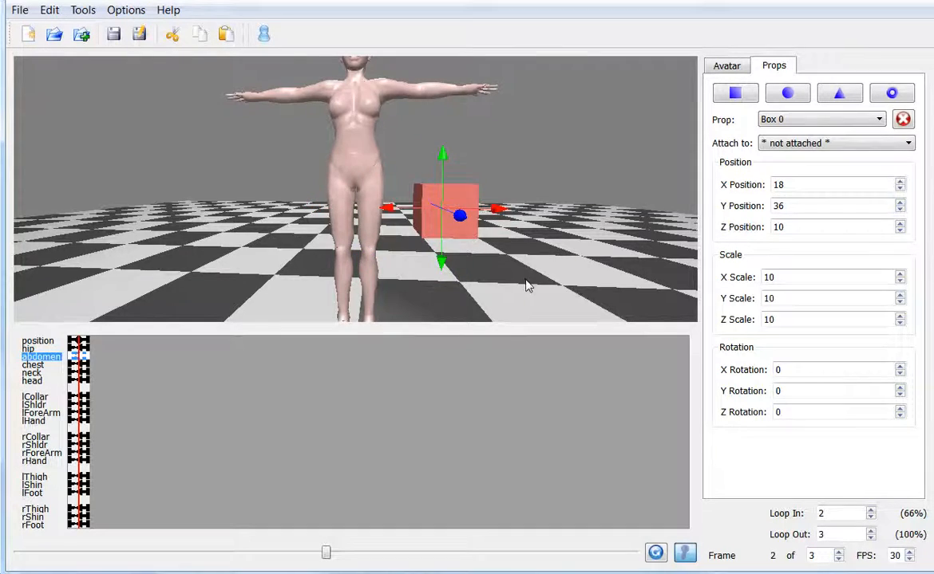
- Move the box backward past the figure to Z position -5
drag(529, 288, 444, 287)
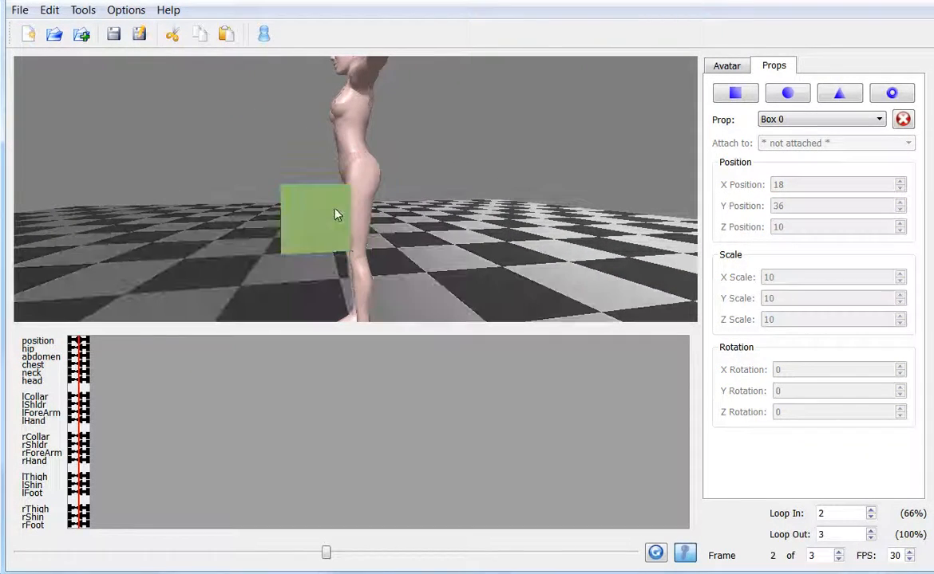
click(334, 214)
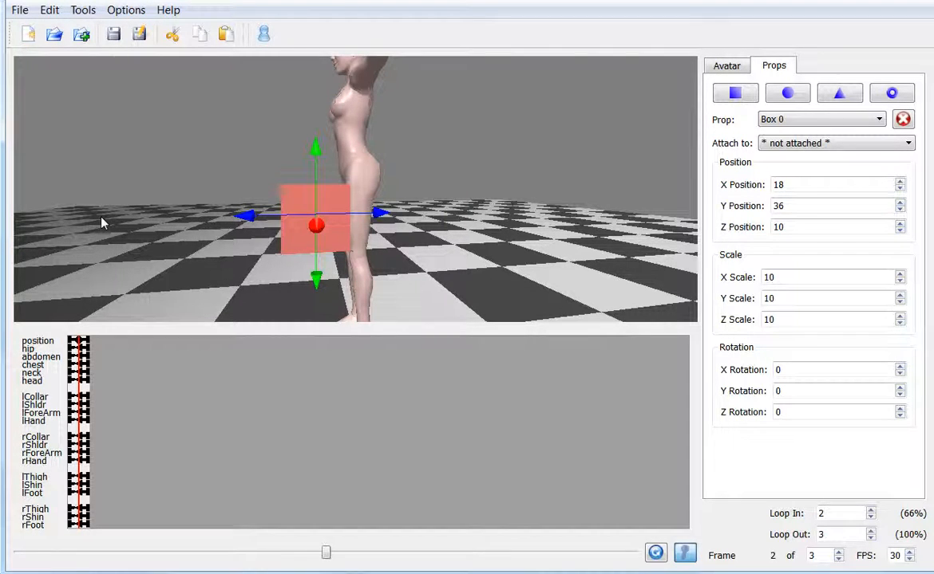
drag(247, 215, 261, 215)
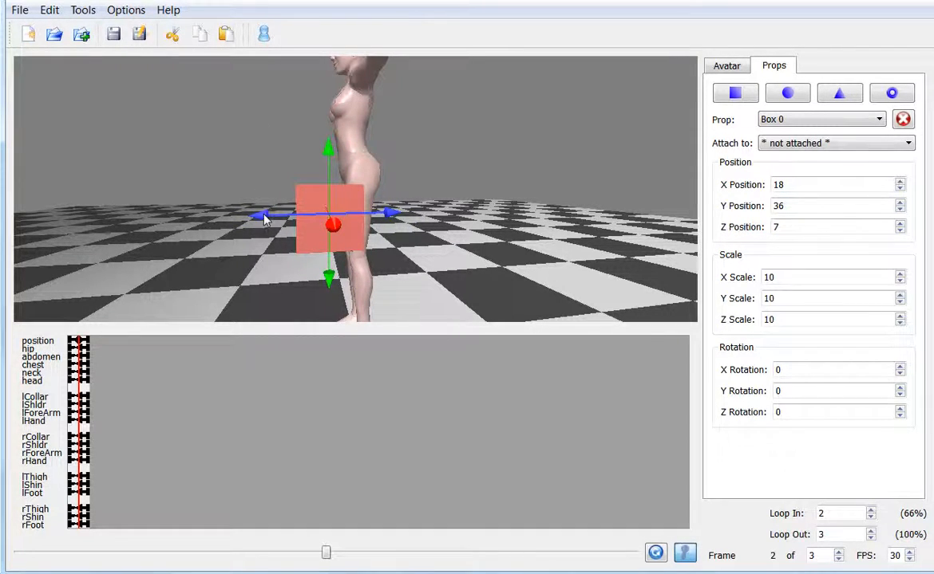
drag(253, 216, 343, 215)
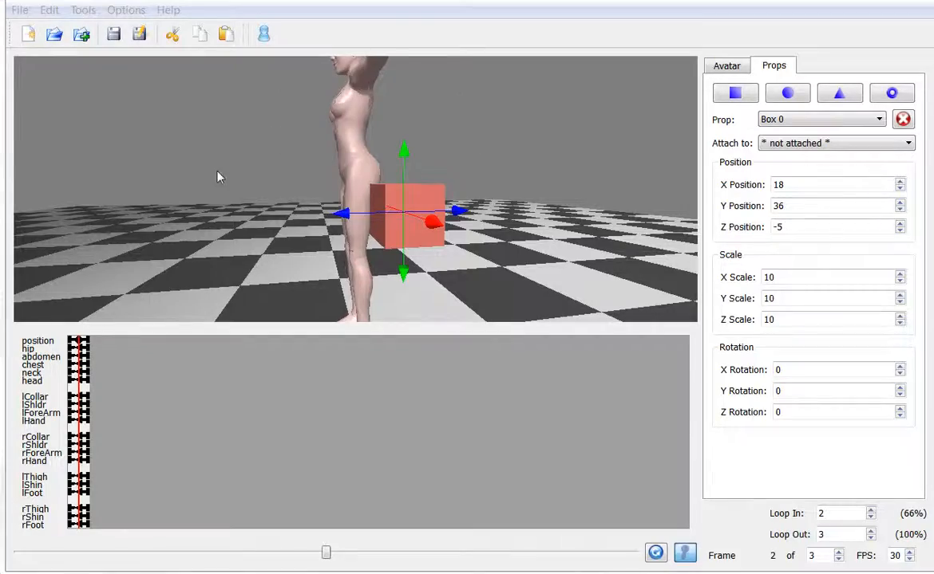
- View the figure and the box from the front and farther away, and reset the camera to its default view
drag(192, 243, 343, 242)
scroll(223, 237, down, 6)
mouse_move(223, 236)
mouse_down()
mouse_move(335, 265)
mouse_move(368, 238)
mouse_move(225, 229)
mouse_up()
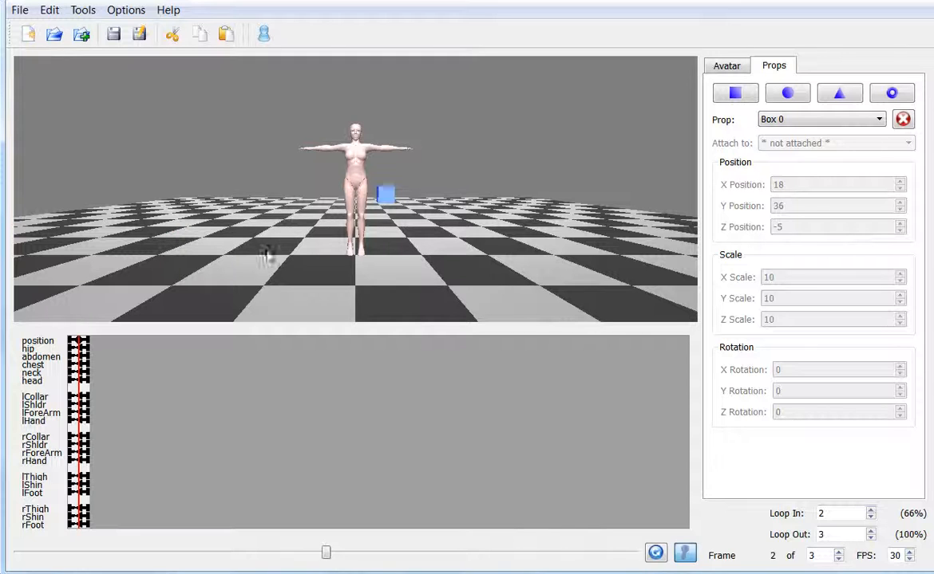
drag(266, 254, 244, 261)
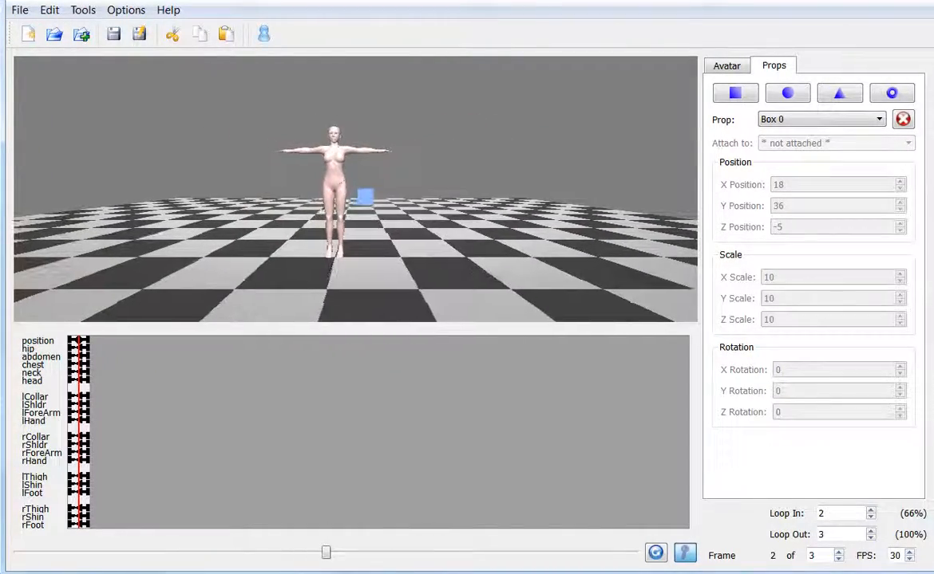
click(263, 35)
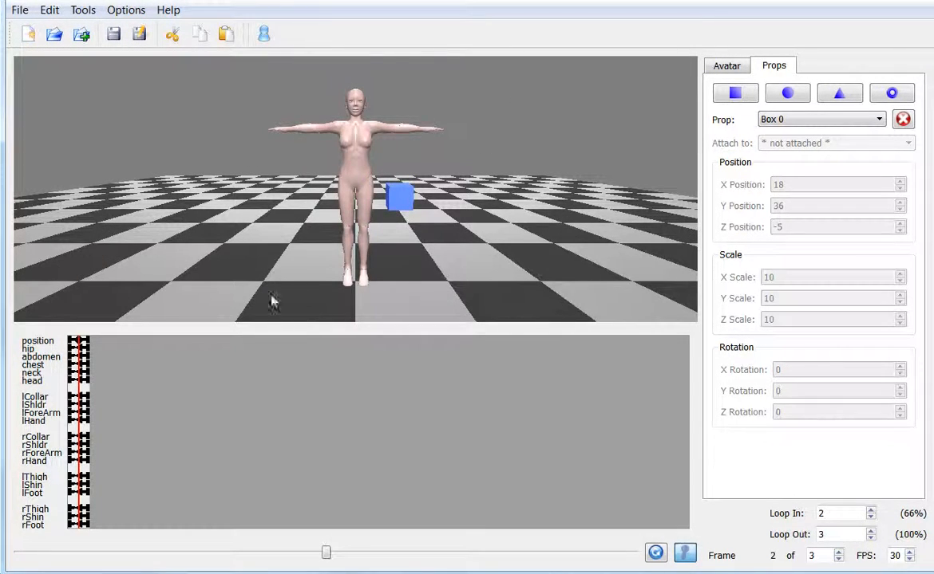
- Move the box behind the figure's lower legs to X position 1, Y position 17 and Z position -11
mouse_move(245, 257)
mouse_down()
mouse_move(310, 264)
mouse_move(256, 250)
mouse_up()
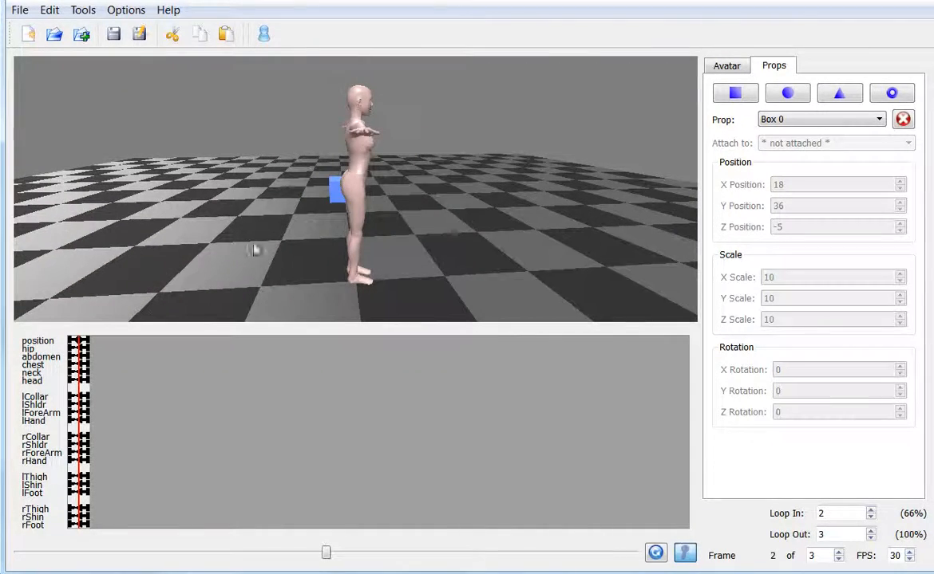
click(330, 194)
drag(318, 192, 327, 243)
drag(229, 235, 373, 253)
click(325, 254)
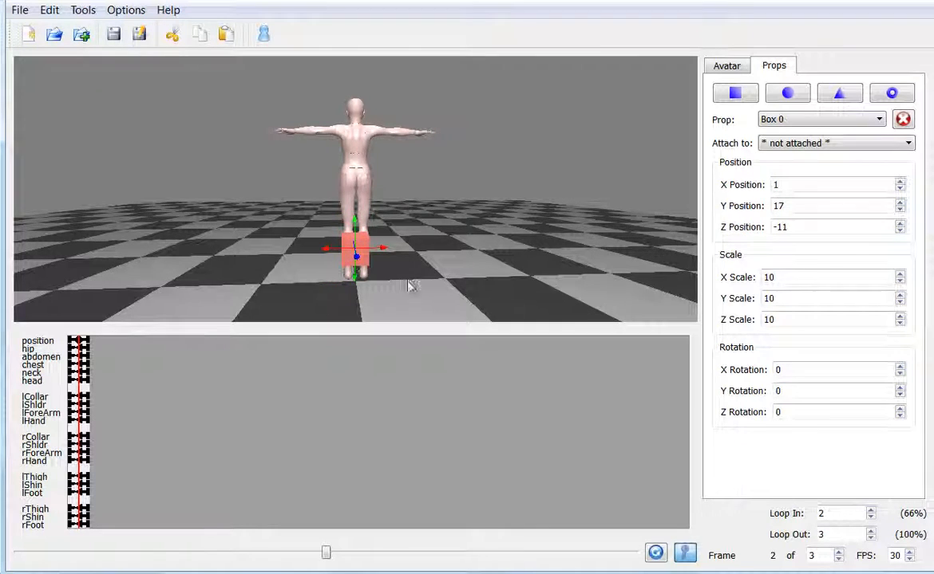
- Bring the box closer to the figure's calves and raise it slightly, to Y position 19 and Z position -7
drag(408, 282, 312, 258)
scroll(338, 278, down, 4)
scroll(335, 271, up, 5)
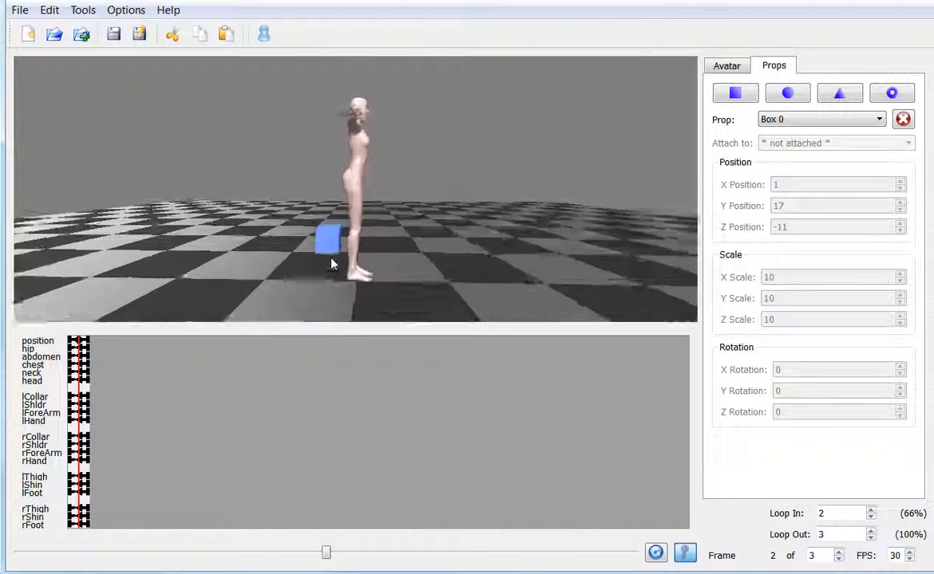
click(304, 297)
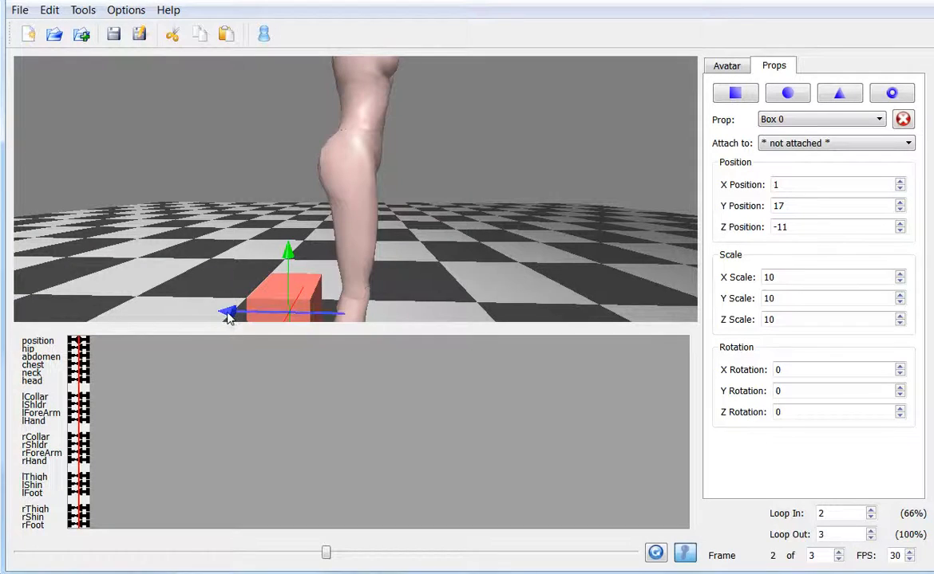
drag(229, 314, 311, 248)
click(316, 297)
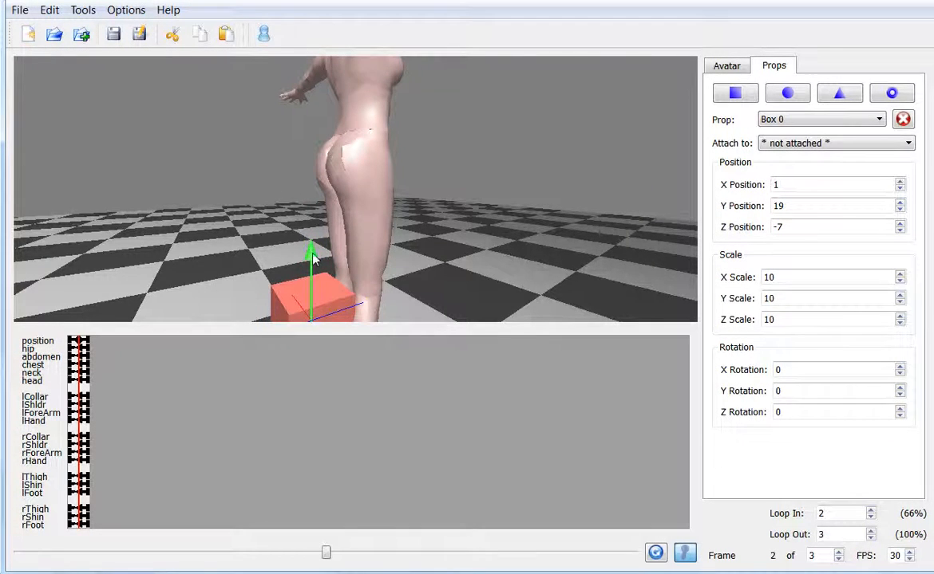
- Widen the box to an X scale of 28 and shift it to X position -2 behind the figure's legs
scroll(310, 260, down, 5)
drag(294, 286, 337, 250)
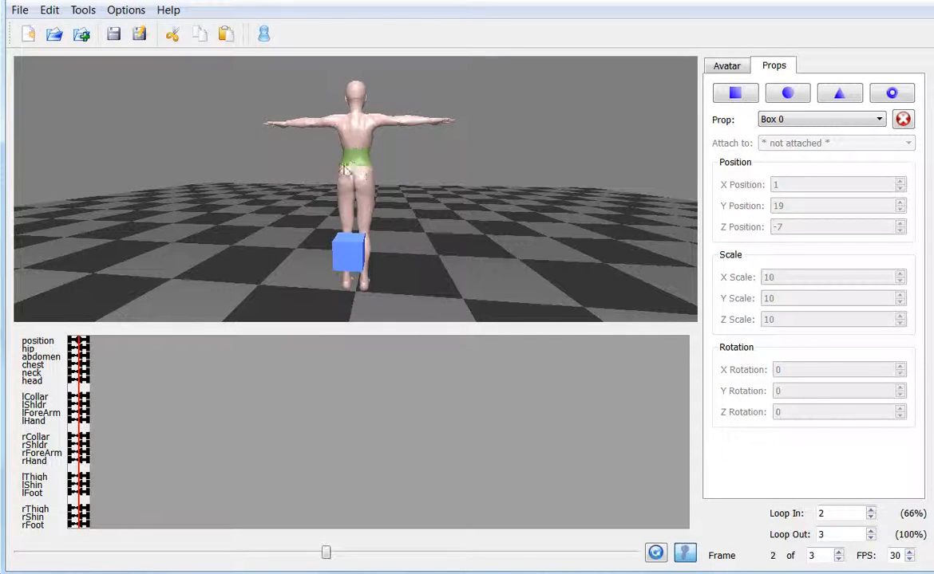
click(335, 260)
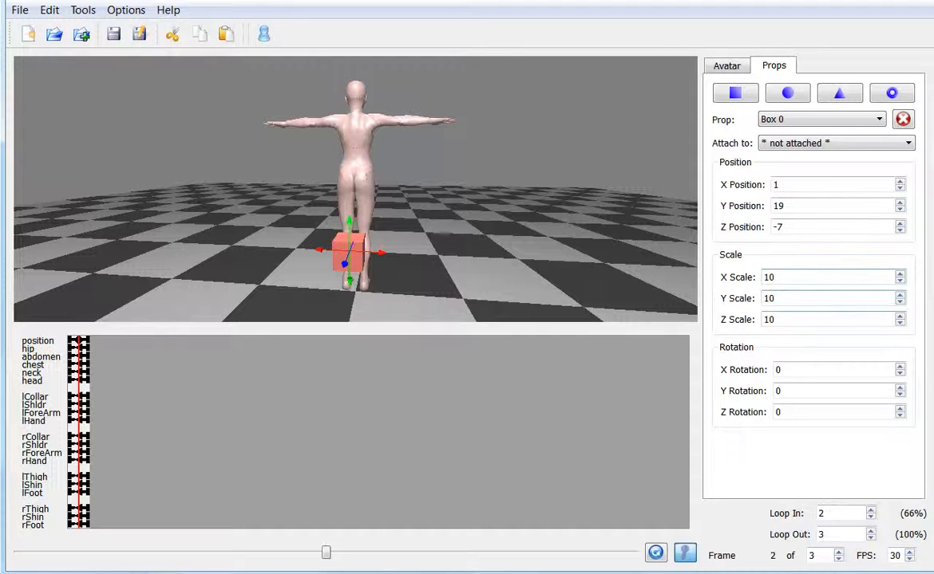
click(899, 273)
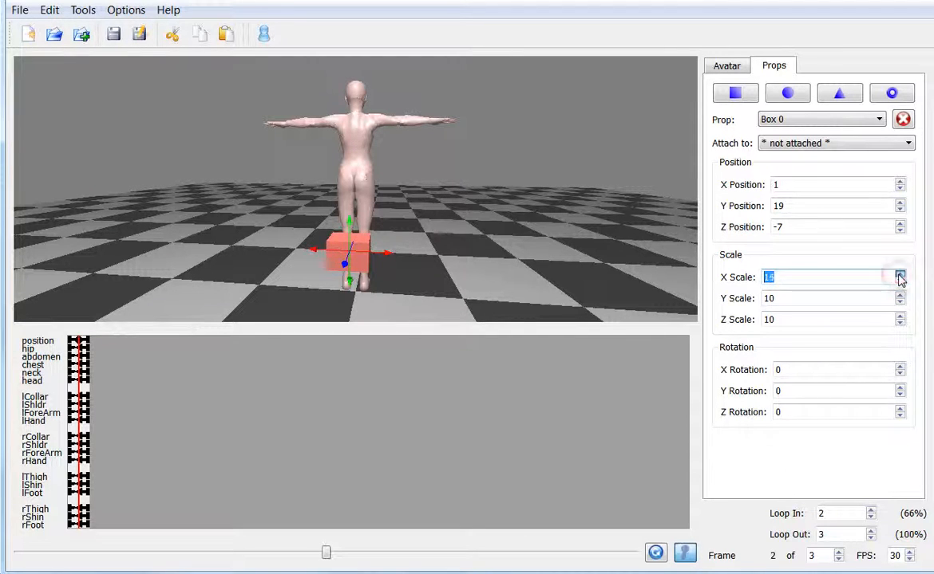
click(899, 274)
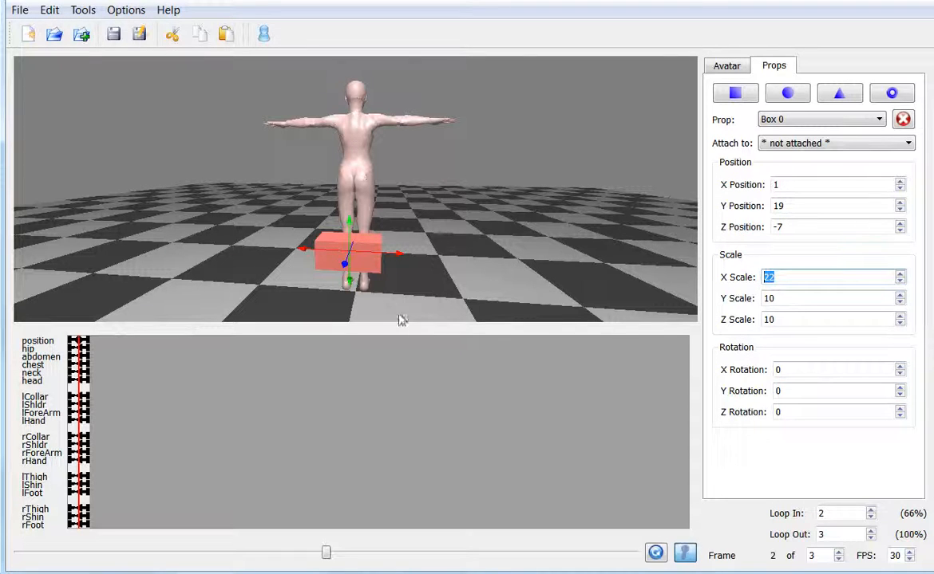
drag(398, 258, 409, 257)
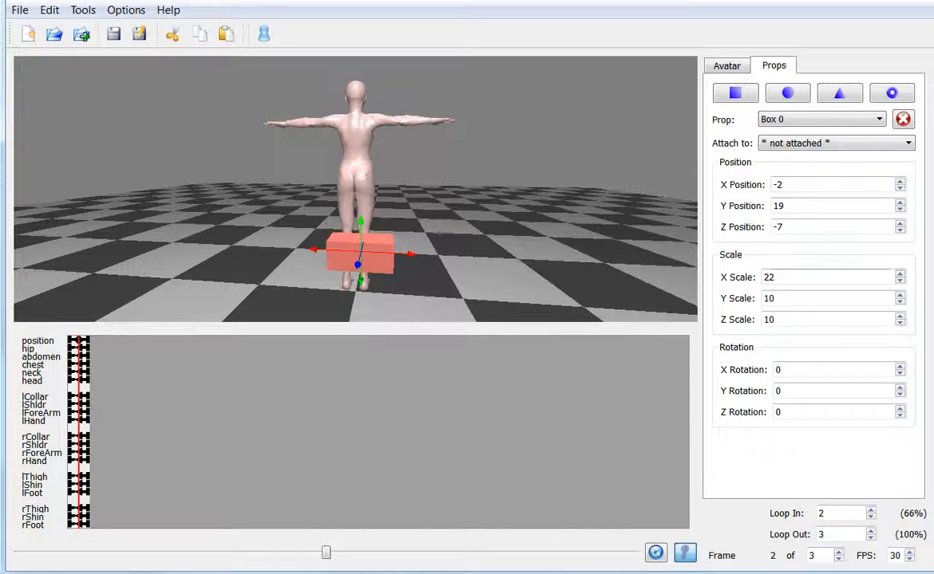
click(899, 274)
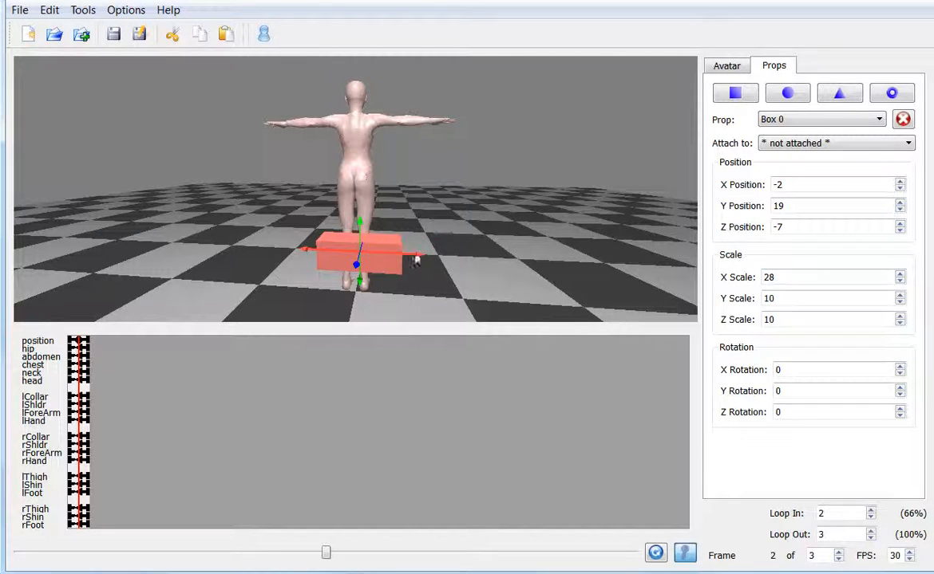
click(471, 275)
drag(471, 276, 183, 275)
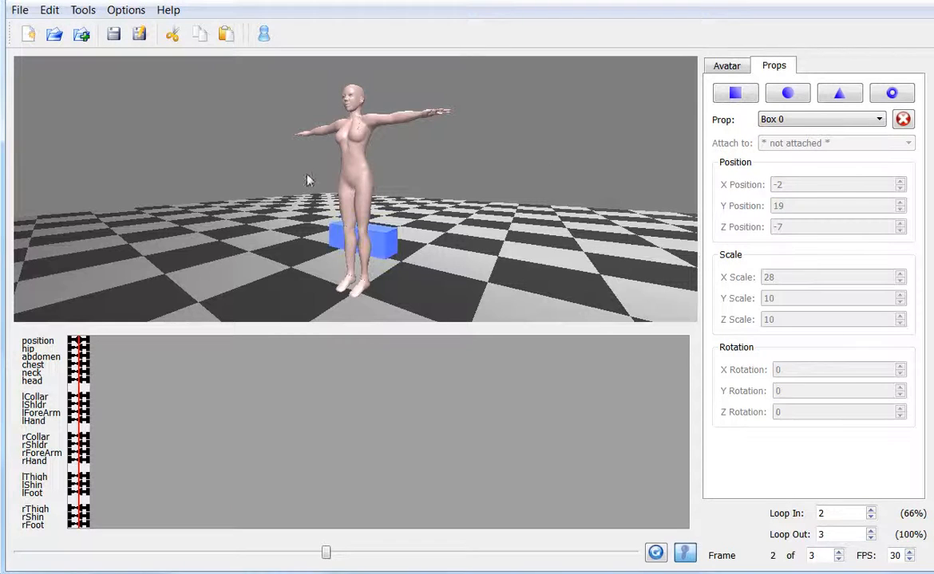
- Select the hip and the abdomen in turn to examine their rotation and position settings
click(352, 183)
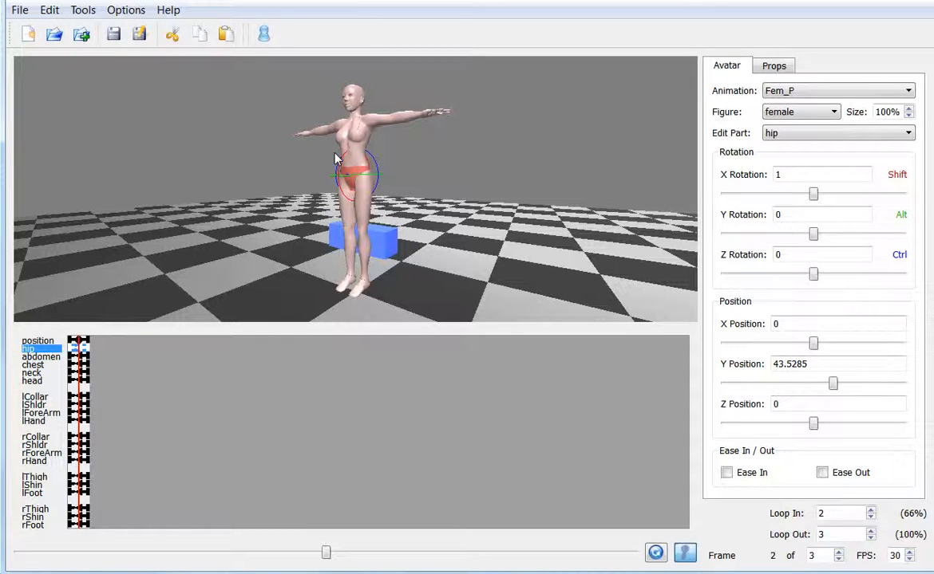
mouse_move(321, 230)
mouse_down()
mouse_move(313, 261)
mouse_move(334, 225)
mouse_up()
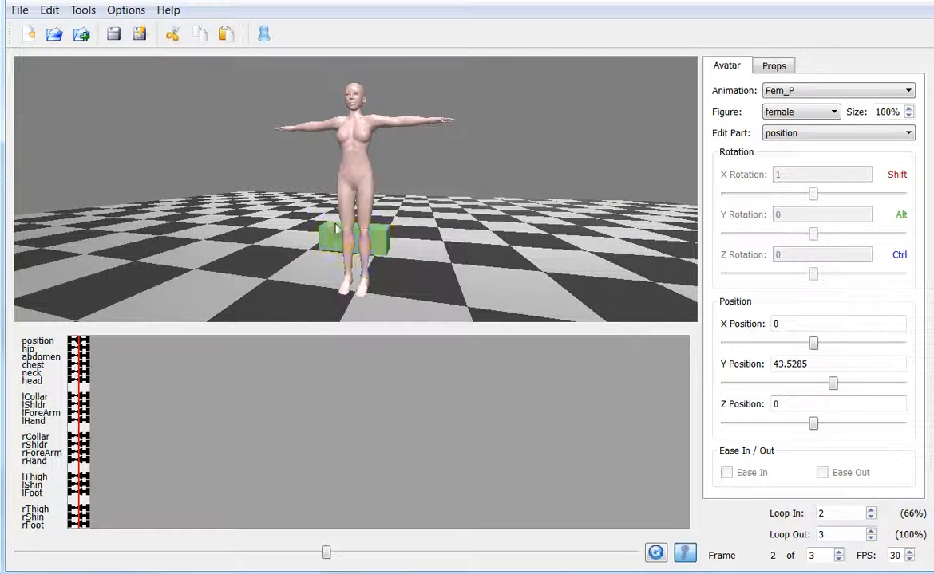
click(354, 163)
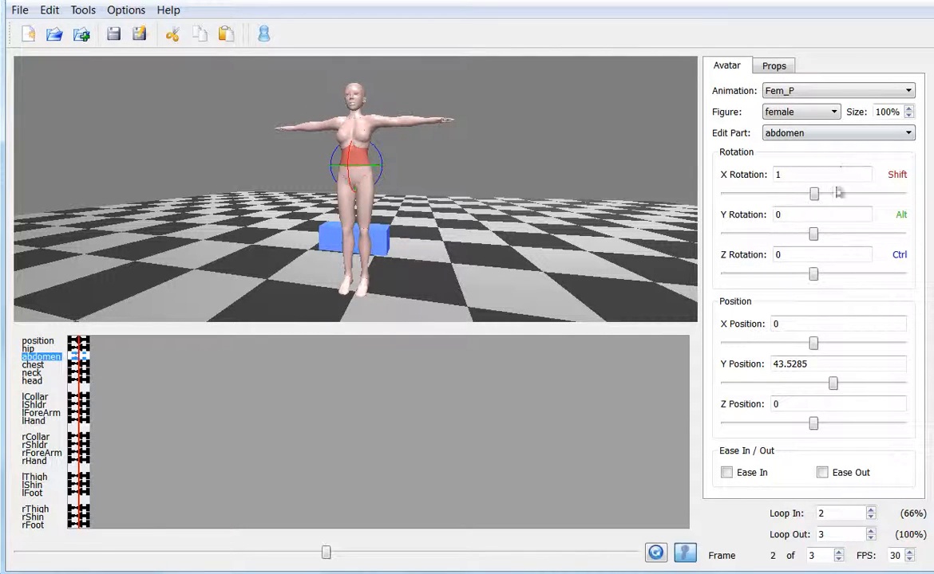
mouse_move(813, 274)
mouse_down()
mouse_move(798, 274)
mouse_move(827, 274)
mouse_move(794, 274)
mouse_move(813, 274)
mouse_up()
- Try a slight Z rotation of the chest, and lower the left arm by setting the left collar's Z rotation to -13
click(350, 145)
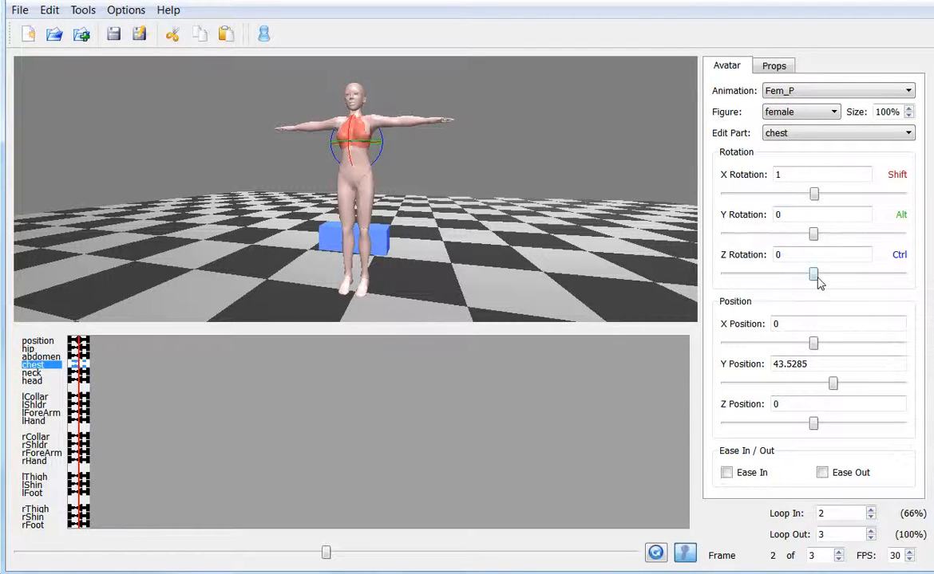
mouse_move(817, 278)
mouse_down()
mouse_move(828, 273)
mouse_move(804, 273)
mouse_move(817, 272)
mouse_up()
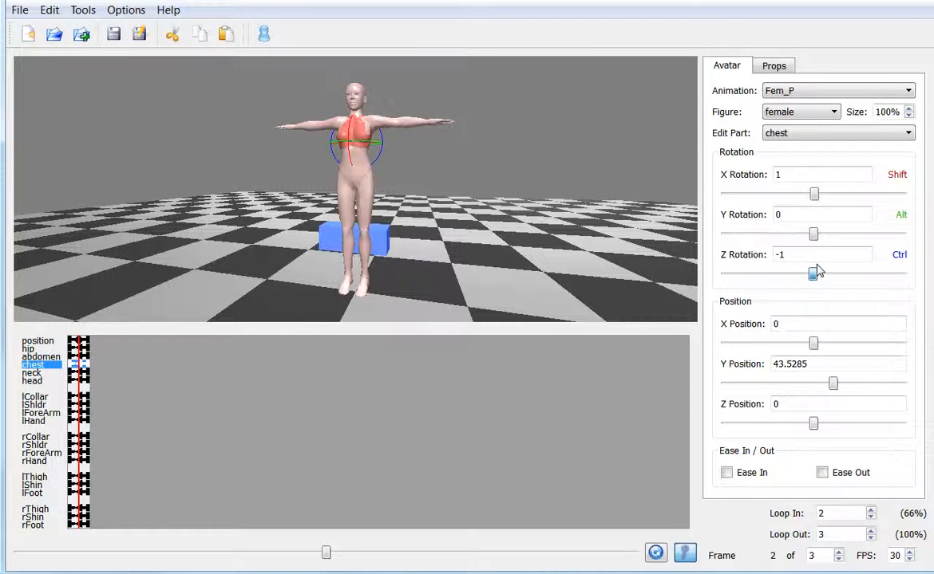
click(370, 132)
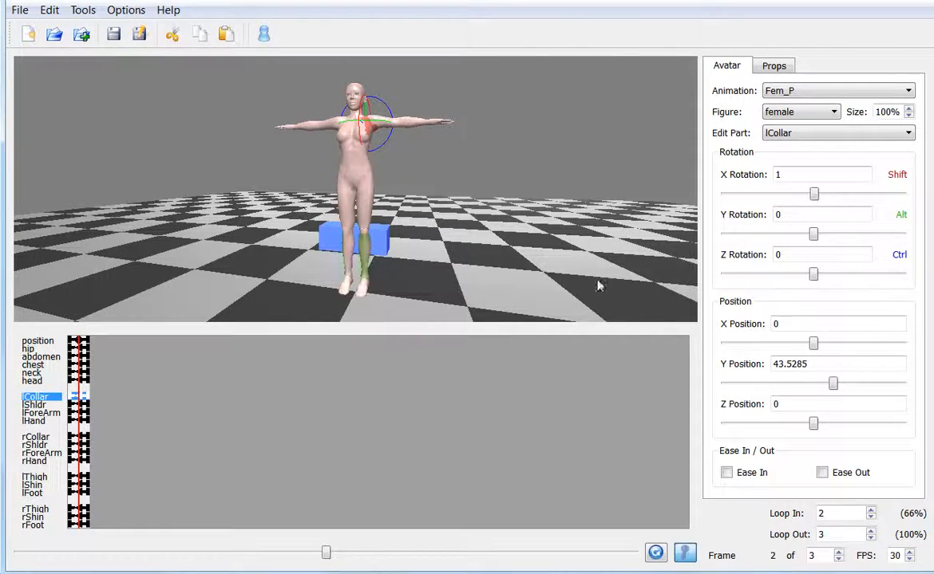
mouse_move(814, 277)
mouse_down()
mouse_move(834, 279)
mouse_move(787, 273)
mouse_move(834, 274)
mouse_move(807, 273)
mouse_up()
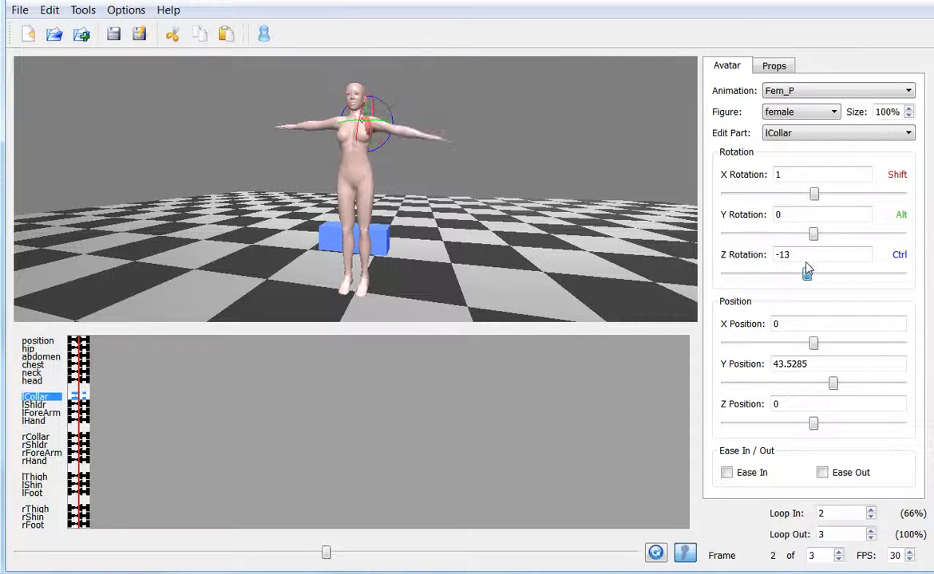
- Select the head, neck, left thigh, right thigh and hip in turn to examine which body parts can be posed
click(353, 94)
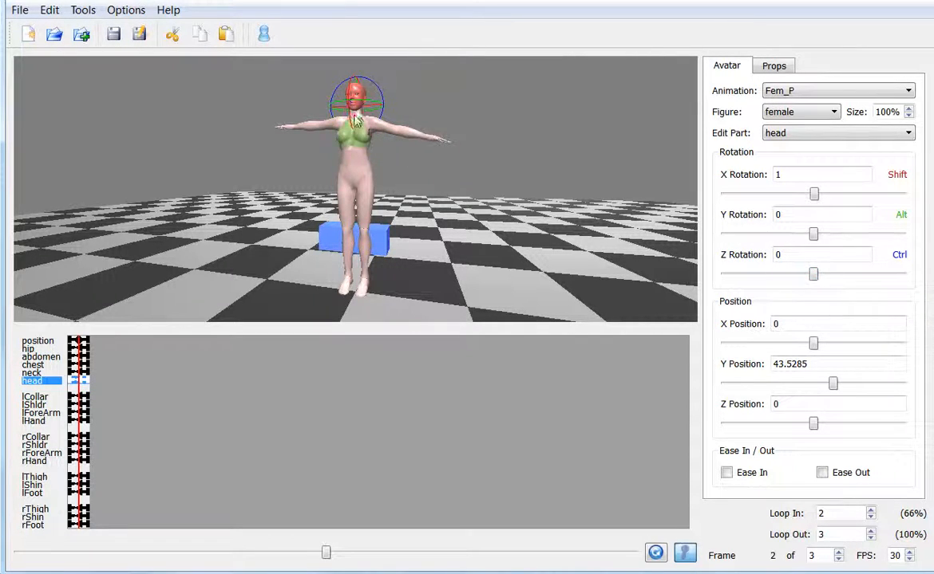
click(357, 119)
click(358, 103)
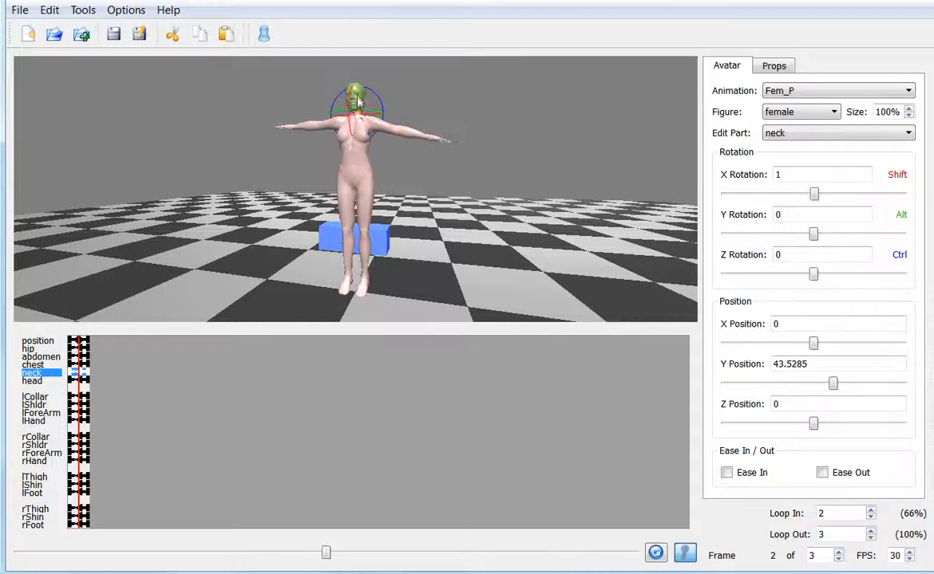
click(364, 195)
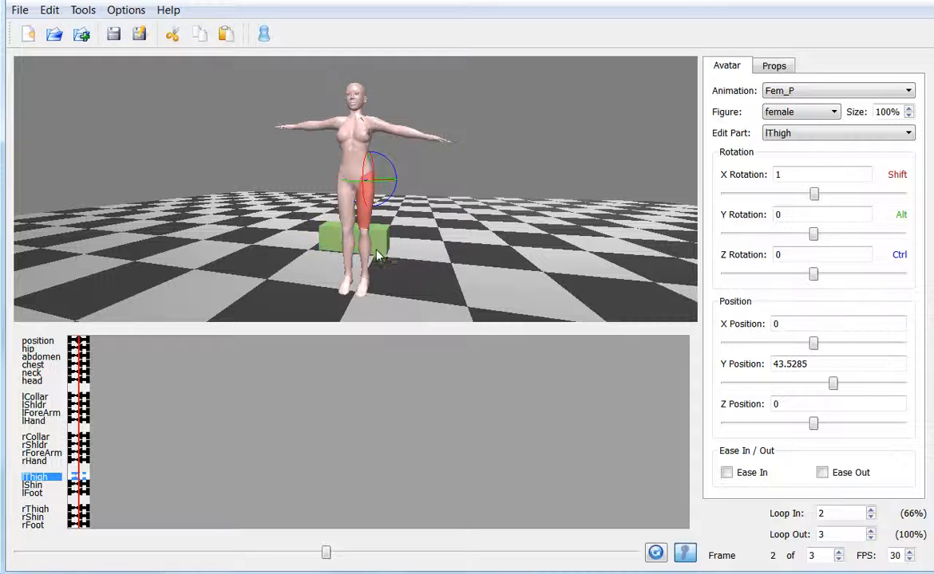
click(344, 199)
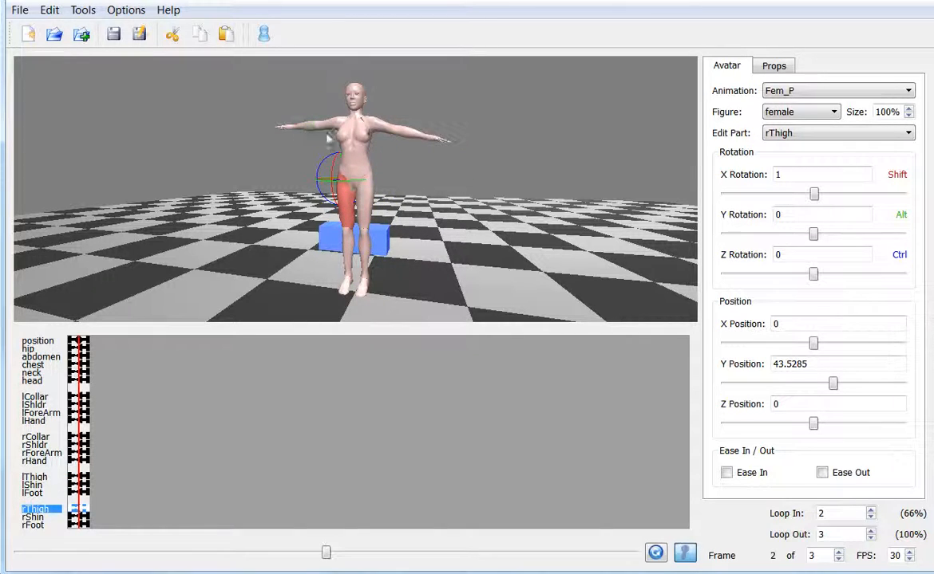
click(357, 182)
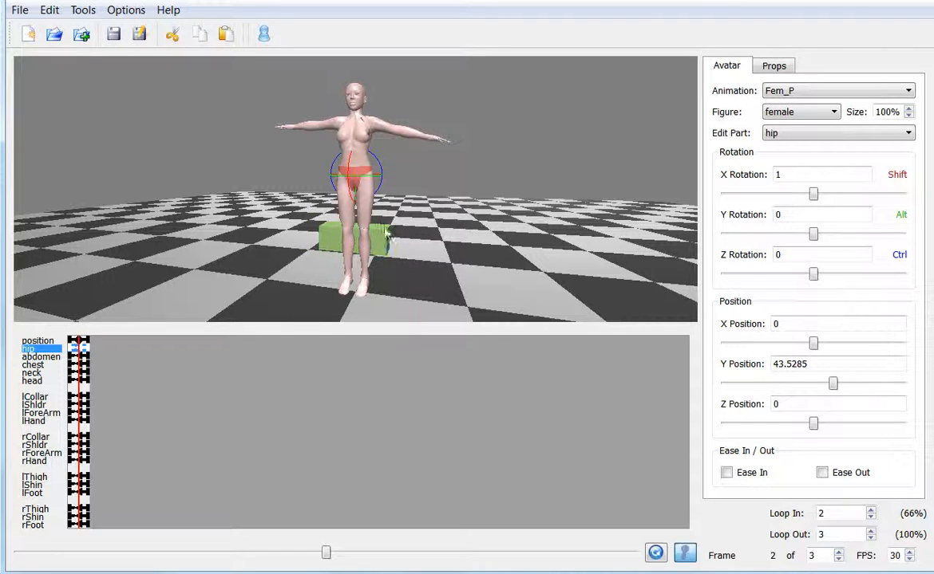
- Lower the figure's hip toward the box to Y position 29 and reselect the hip
alt+drag(427, 276, 334, 241)
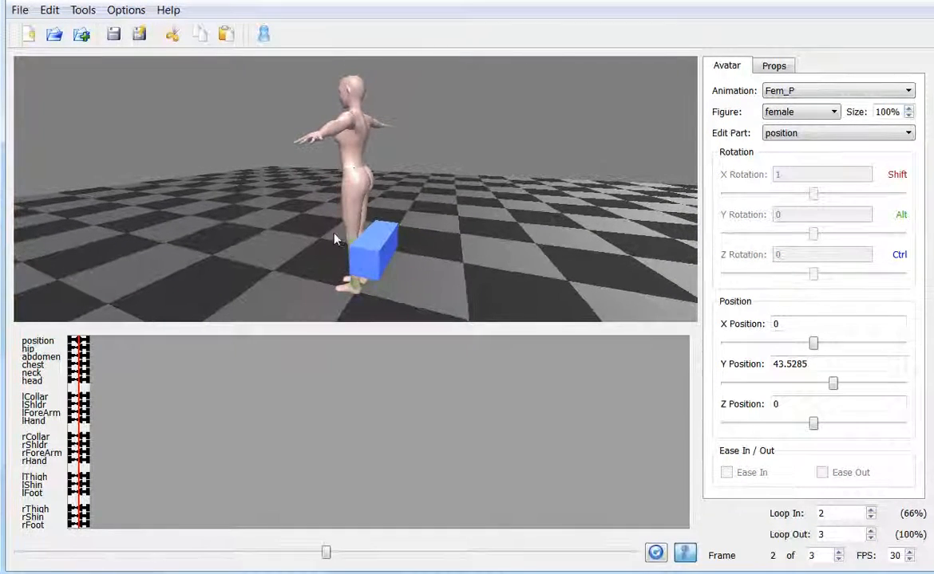
click(367, 176)
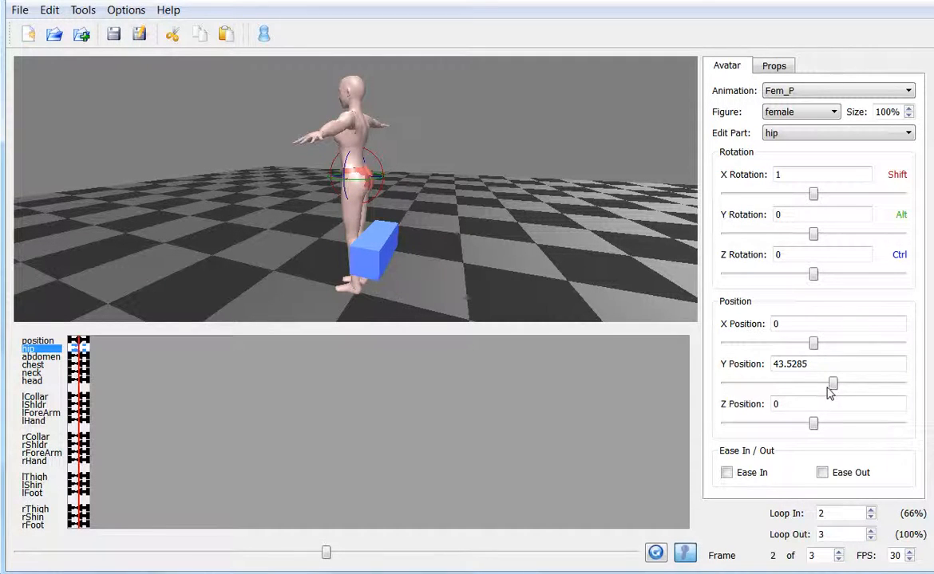
drag(834, 386, 753, 368)
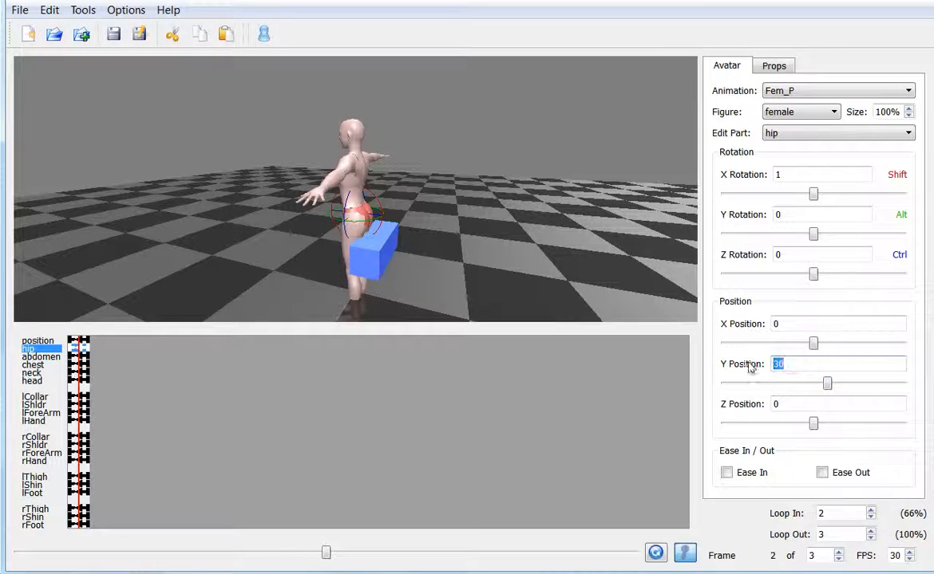
drag(453, 300, 589, 314)
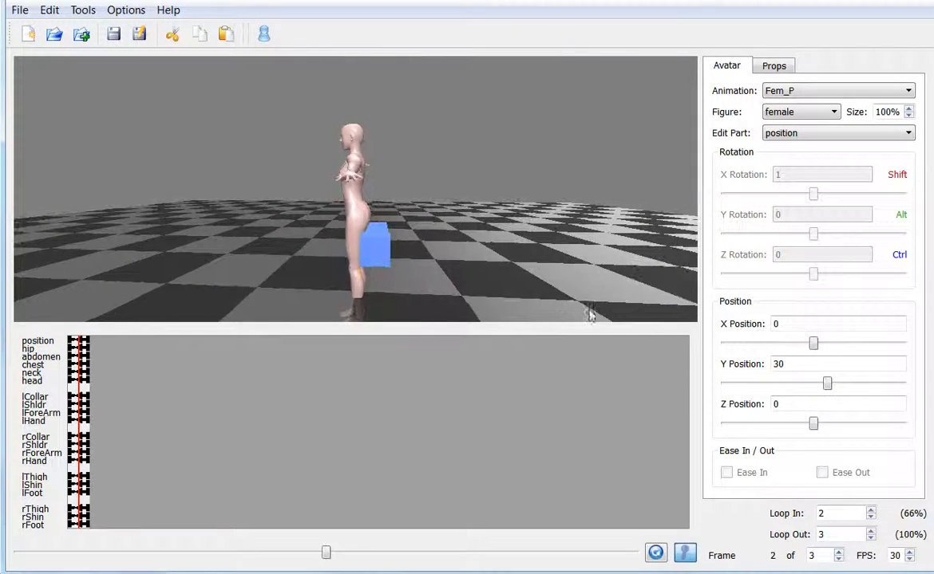
double_click(780, 364)
text(2)
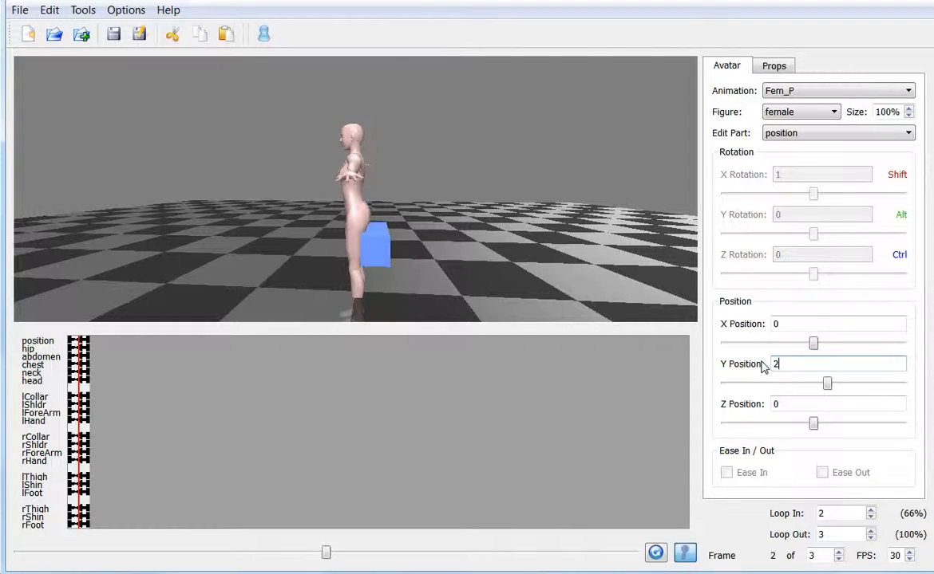
text(9)
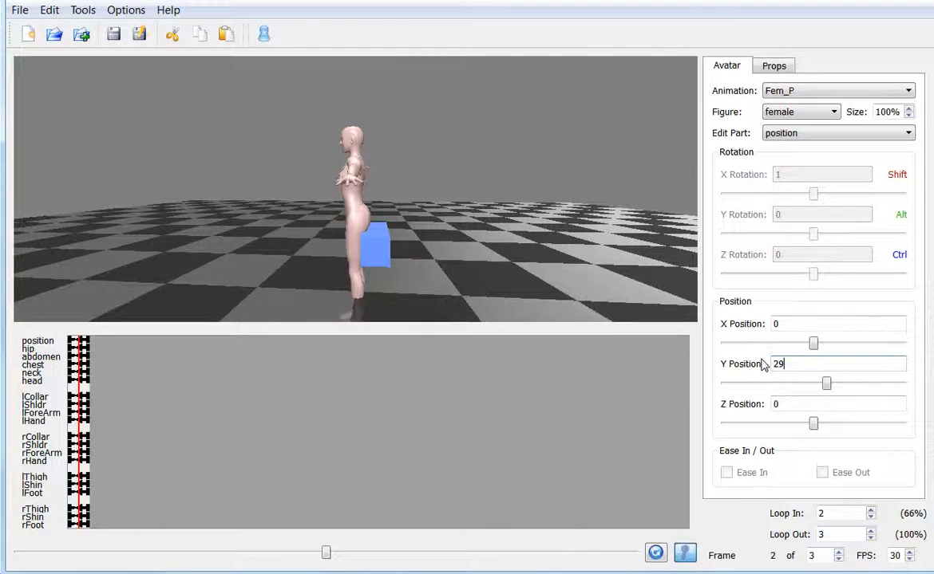
click(367, 218)
click(362, 209)
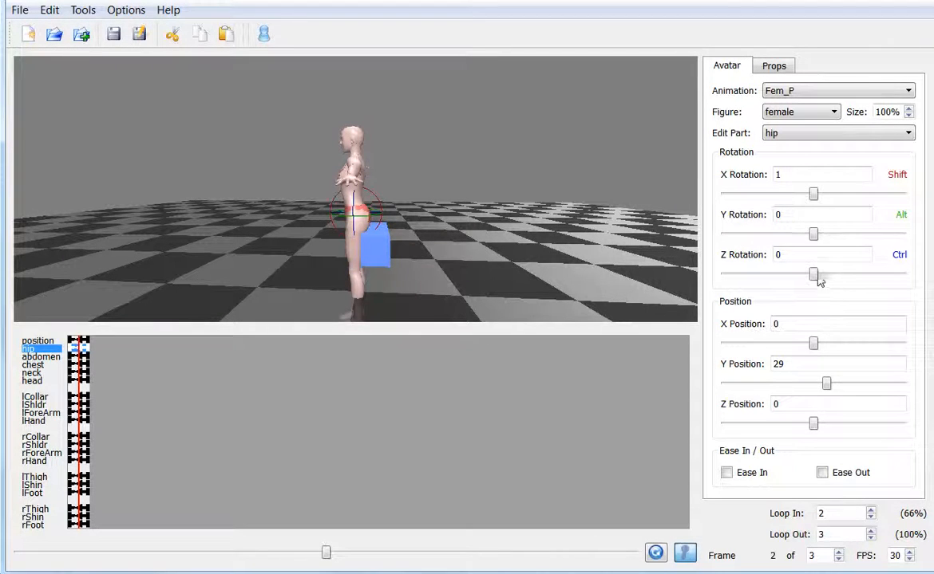
drag(813, 276, 811, 277)
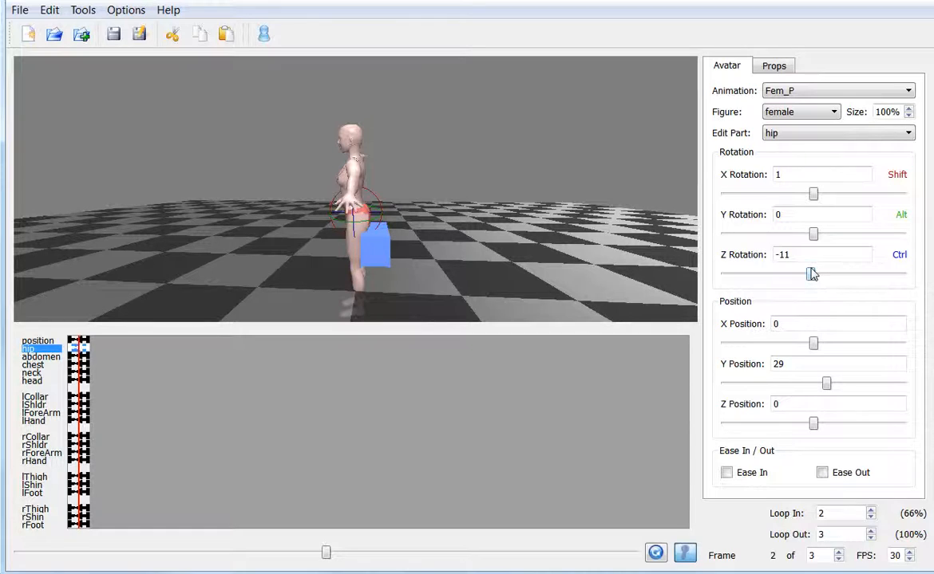
double_click(789, 254)
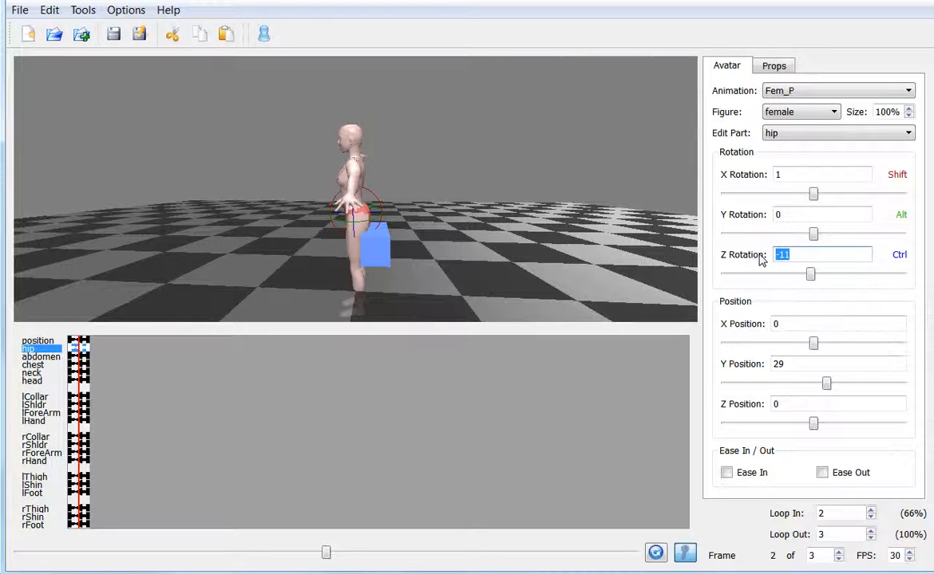
text(0)
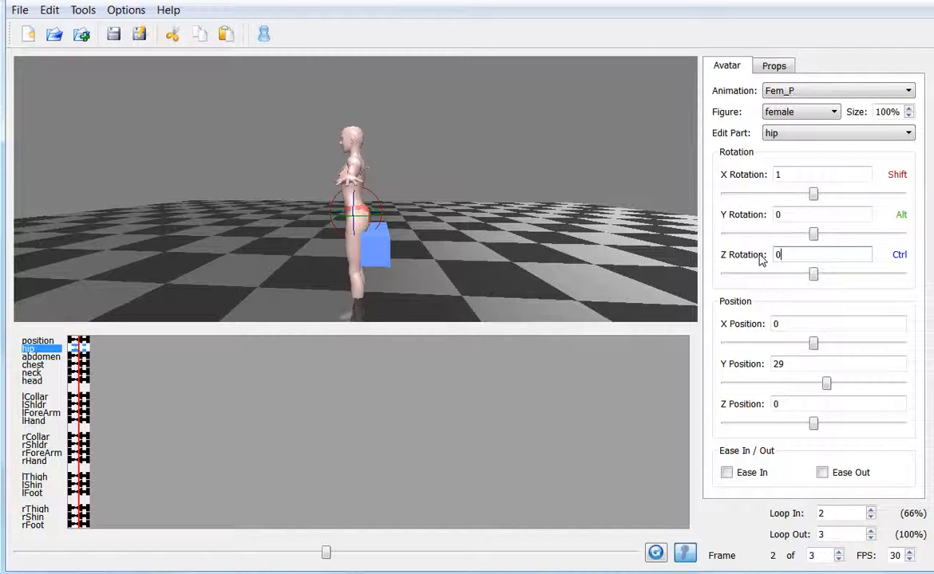
- Move the figure's hip back over the box to Z position -3
click(814, 426)
drag(813, 426, 811, 427)
drag(787, 406, 762, 404)
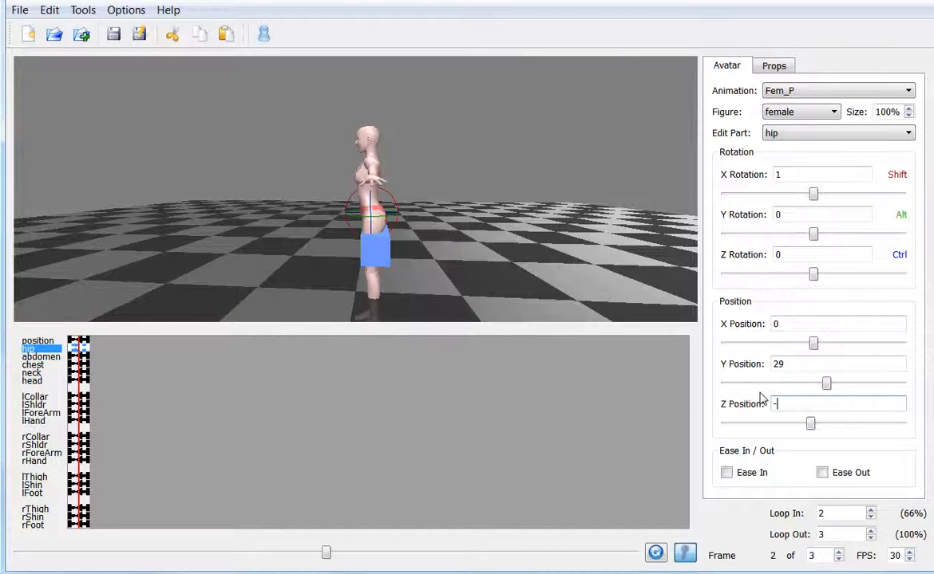
text(-3)
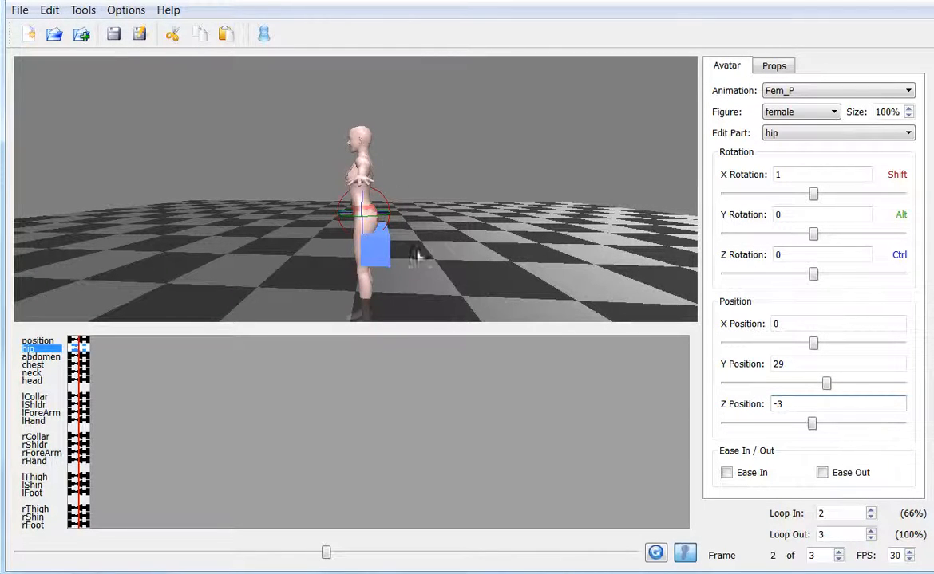
- Raise the left thigh forward to an X rotation of -44 and bend the left shin to an X rotation of 47
drag(289, 268, 343, 273)
click(369, 234)
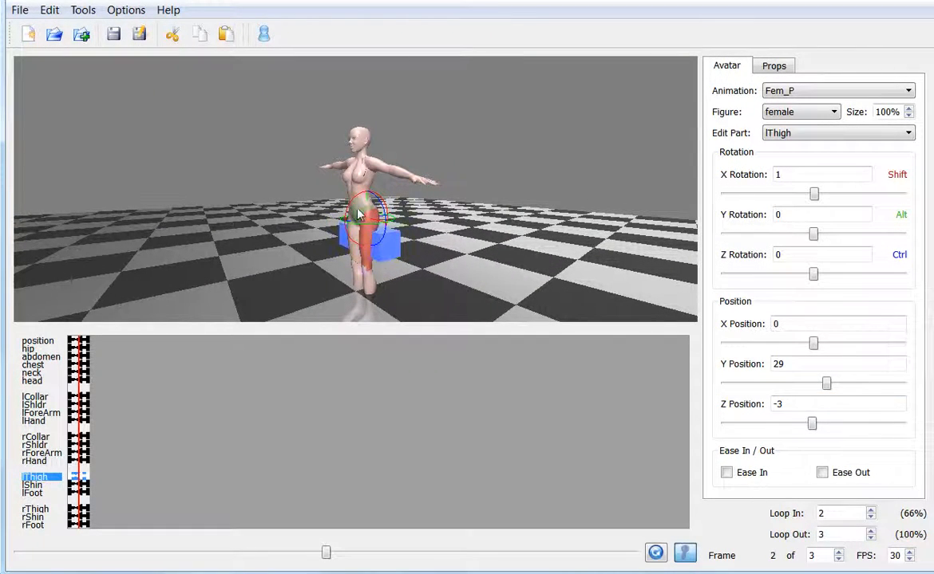
drag(816, 198, 796, 199)
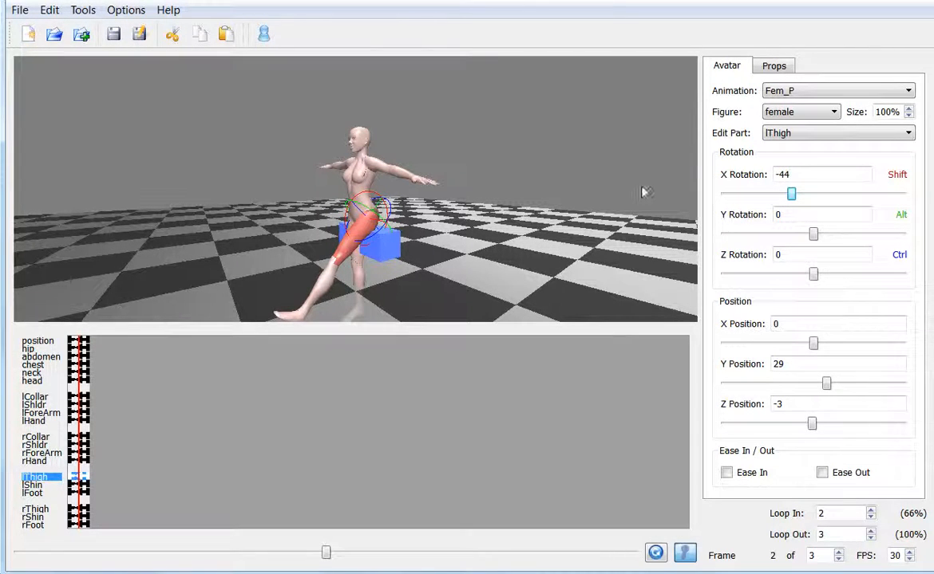
click(327, 284)
drag(814, 194, 836, 196)
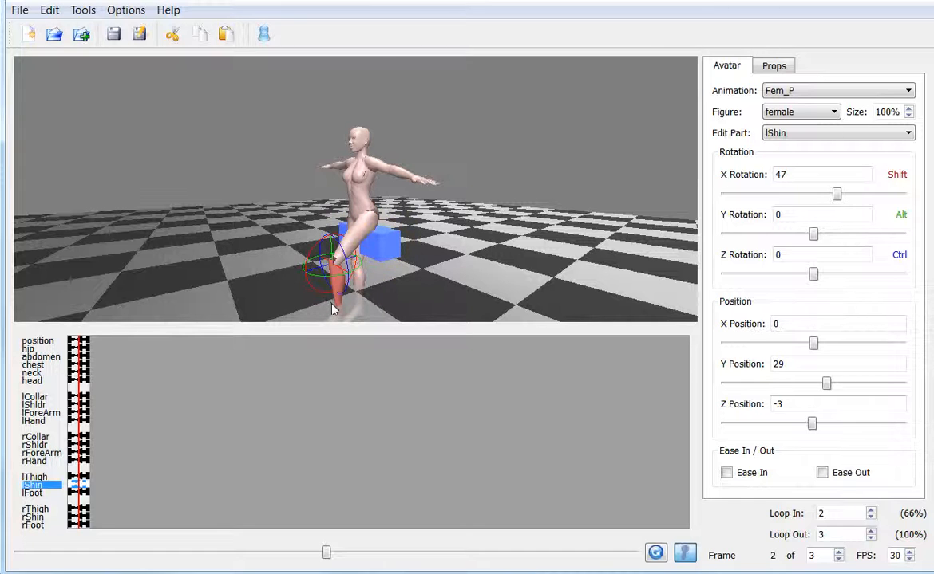
- Raise the left thigh further toward a seated position and bend the left shin to an X rotation of 74
drag(304, 276, 430, 277)
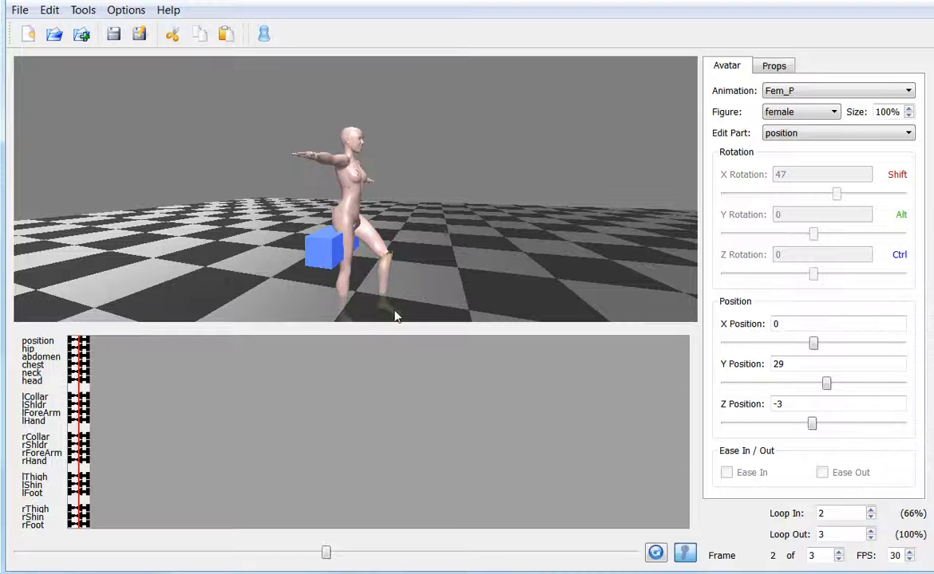
click(370, 236)
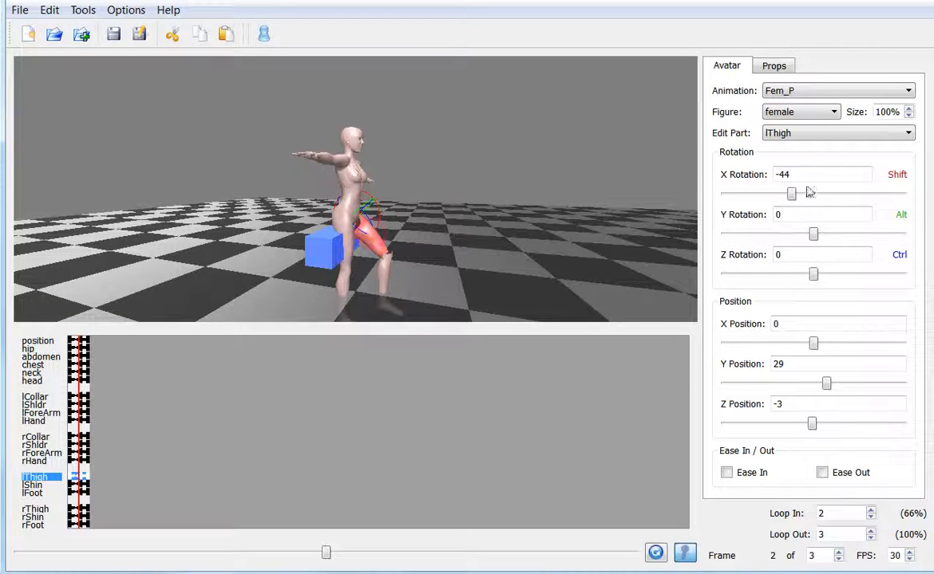
drag(791, 193, 776, 193)
click(420, 261)
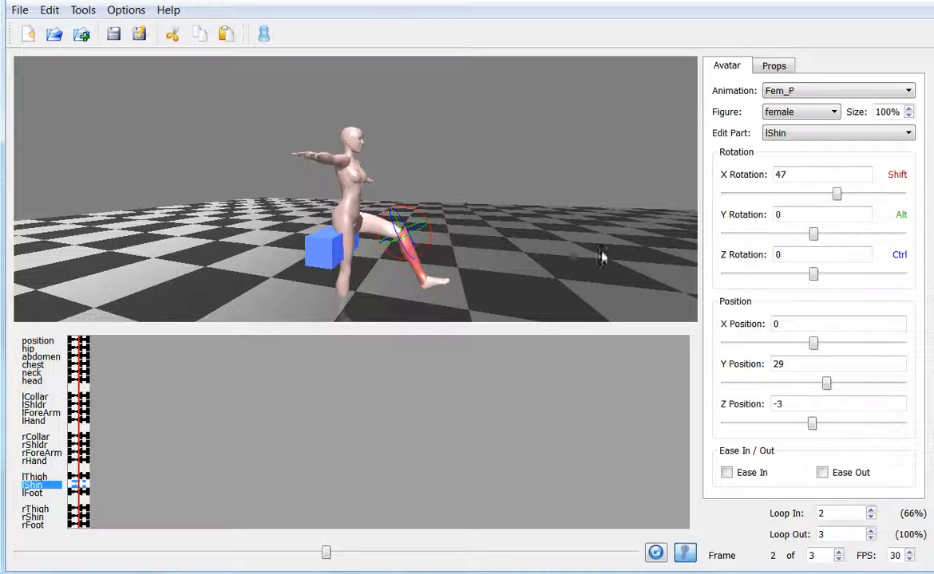
drag(835, 194, 849, 200)
- Move the figure's hip farther back to Z position -5 and select the box prop
mouse_move(452, 288)
alt+mouse_down()
mouse_move(405, 288)
mouse_move(439, 287)
alt+mouse_up()
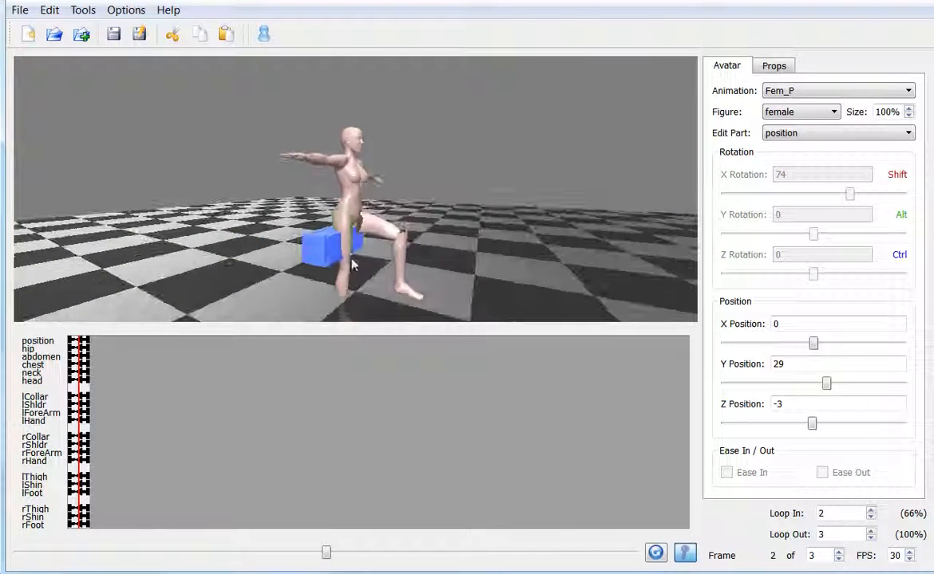
click(351, 215)
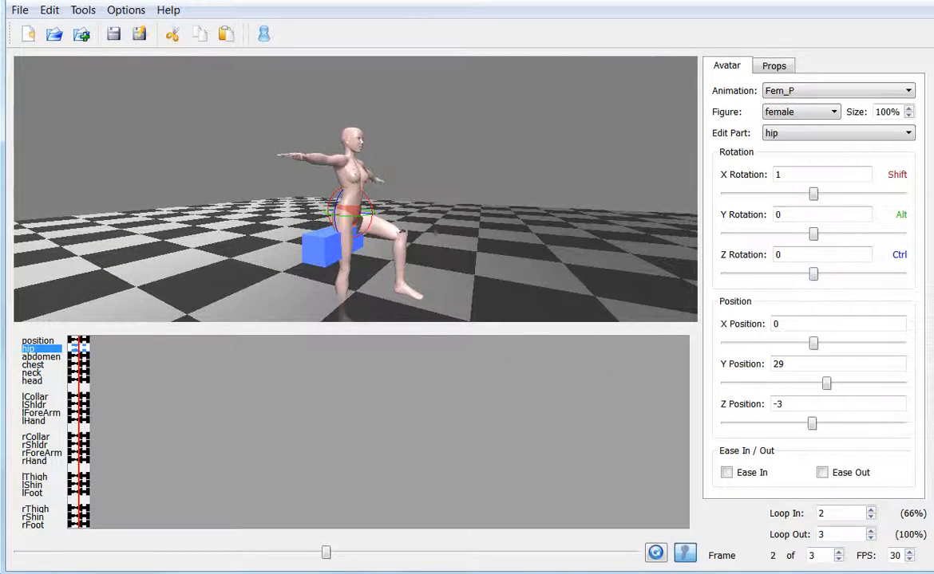
double_click(778, 404)
text(-5)
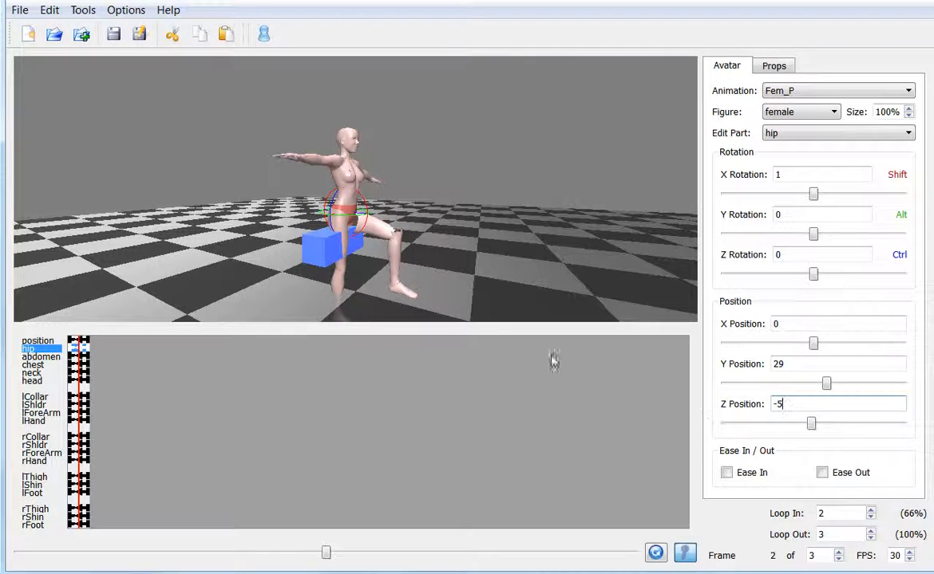
click(345, 245)
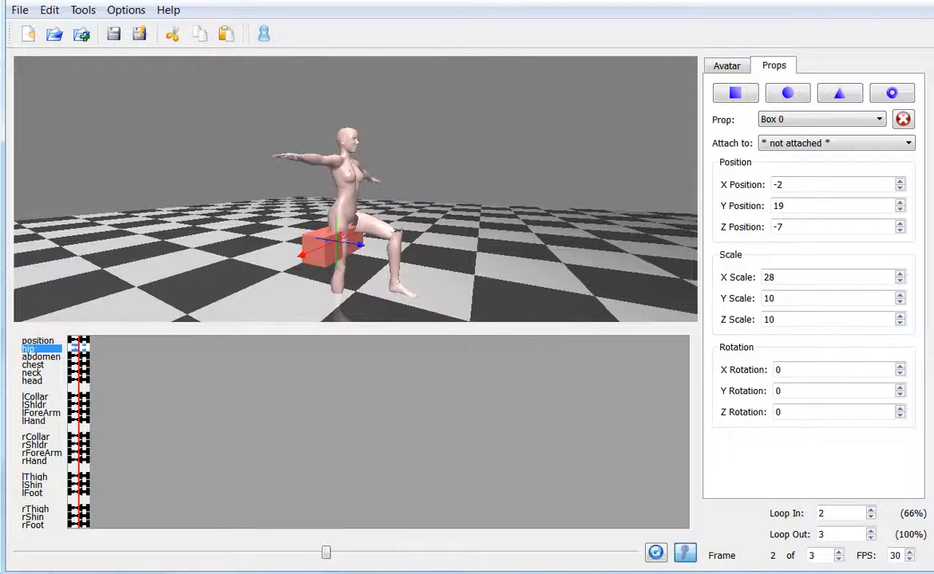
- Reset the left collar's Z rotation to 0 so the left arm is level again
click(355, 243)
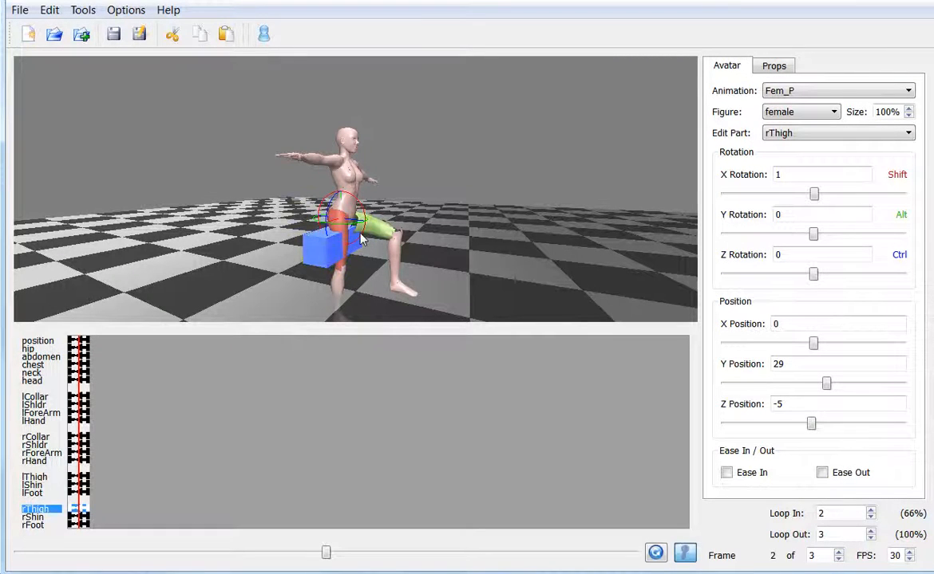
drag(492, 246, 392, 217)
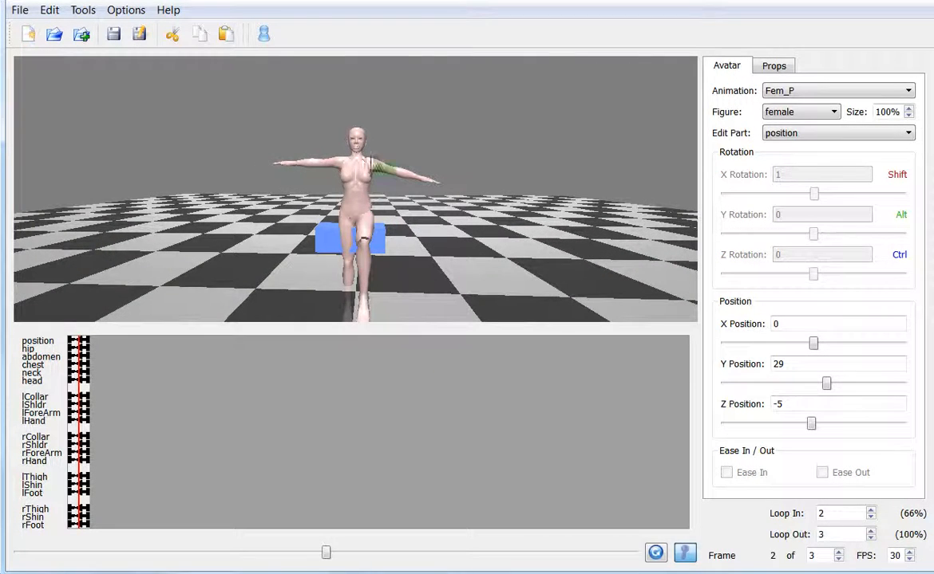
click(380, 168)
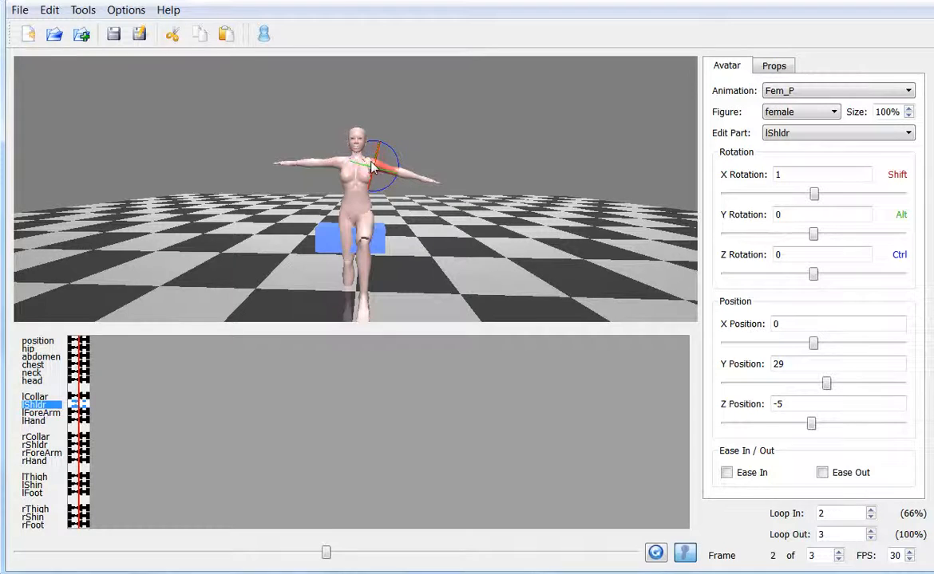
scroll(372, 168, up, 2)
click(375, 150)
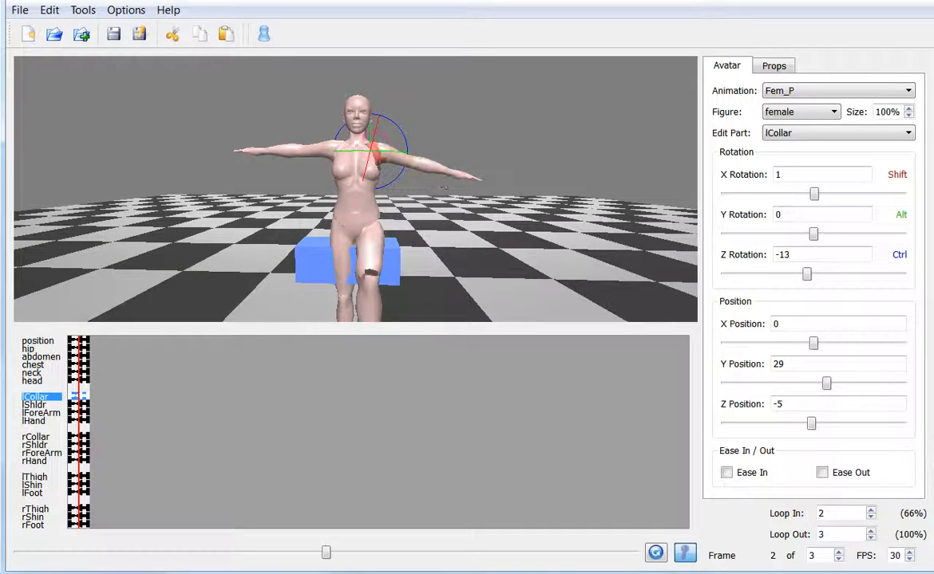
double_click(800, 255)
text(0)
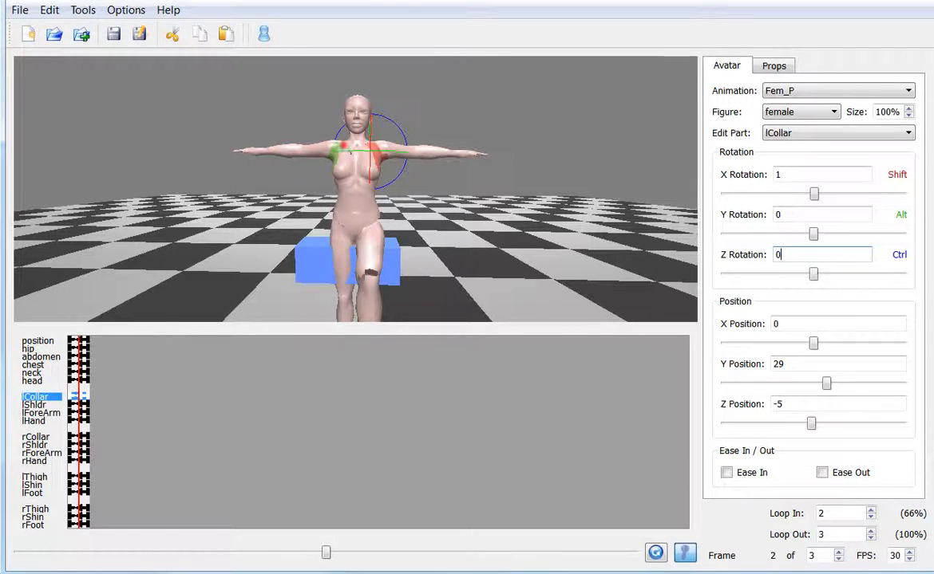
- Select both collars together and lower the arms with the right collar at X rotation 2, Y rotation 14 and Z rotation 60
click(345, 151)
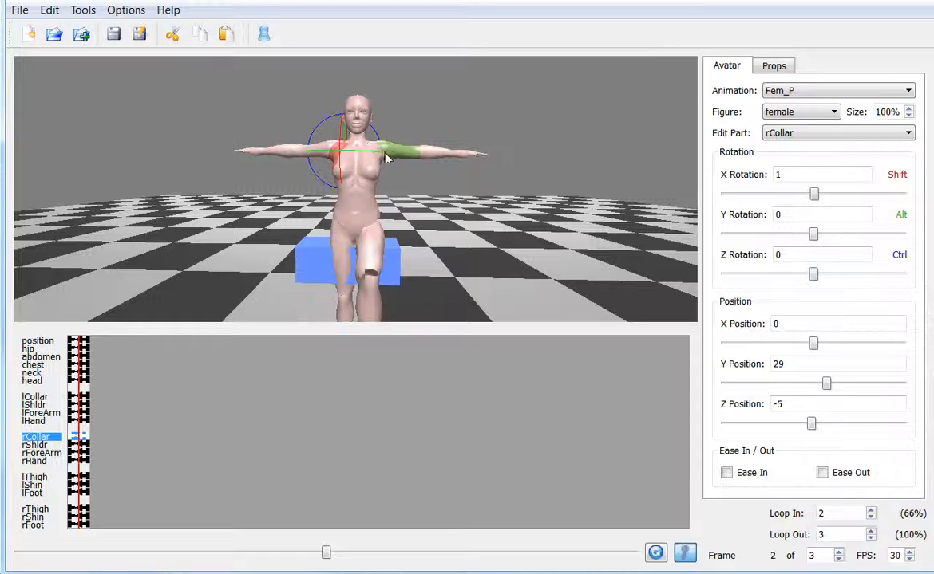
click(373, 157)
click(377, 155)
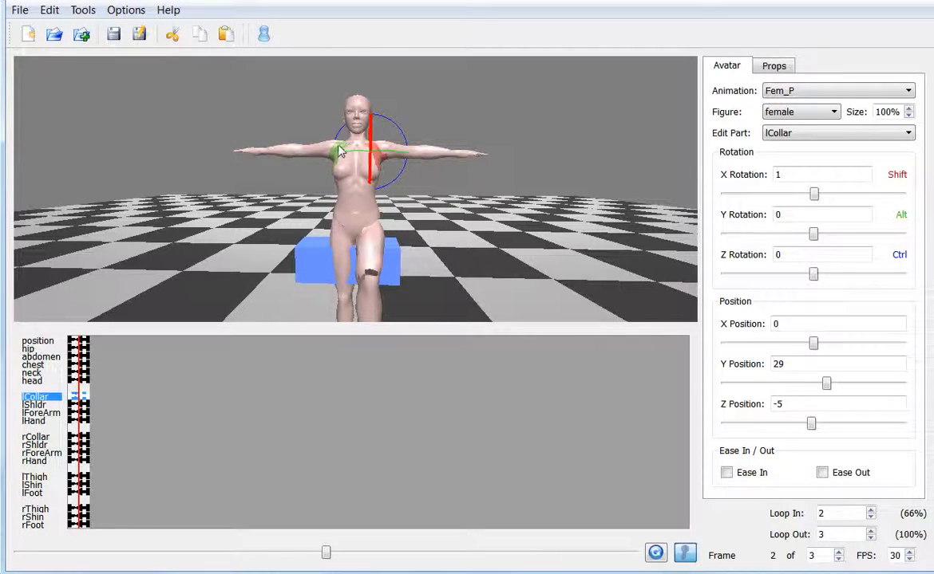
click(339, 152)
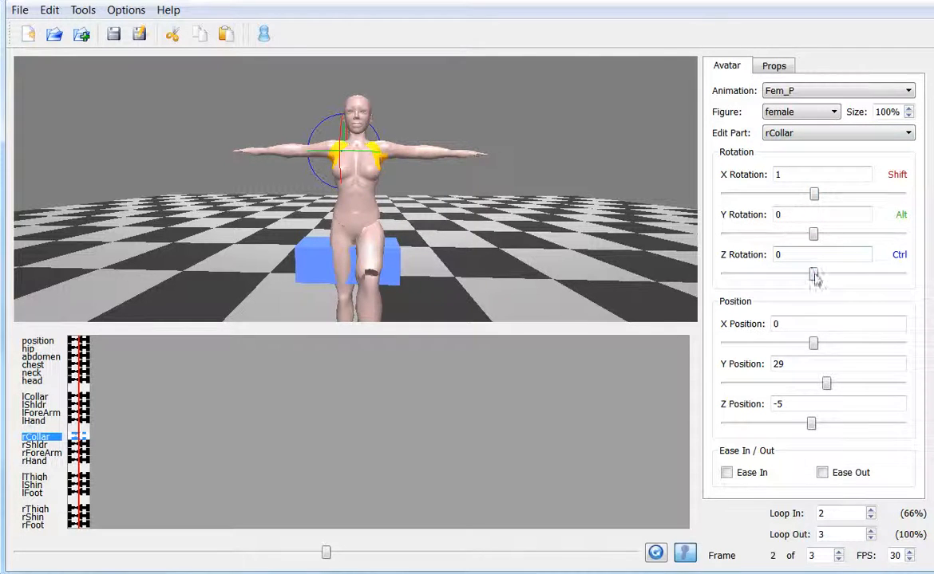
drag(813, 274, 845, 276)
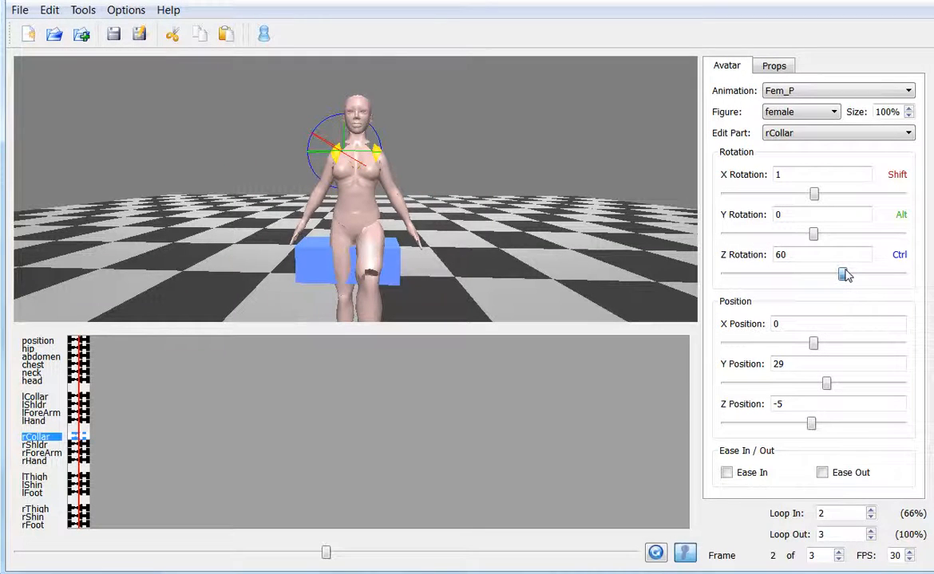
drag(809, 195, 814, 193)
drag(813, 233, 819, 234)
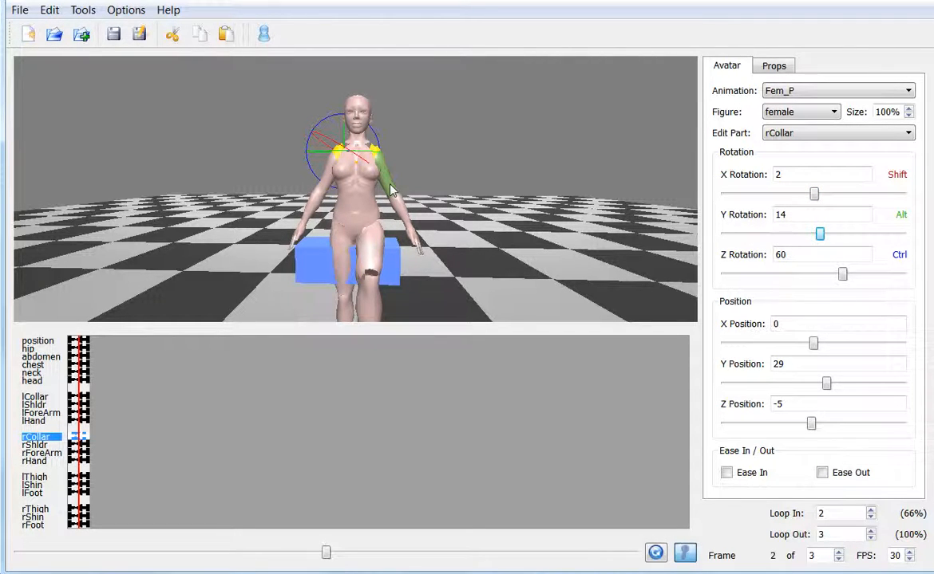
- Rotate both shoulders symmetrically, with the right shoulder at X rotation -16, Y rotation 20 and Z rotation 5
click(389, 188)
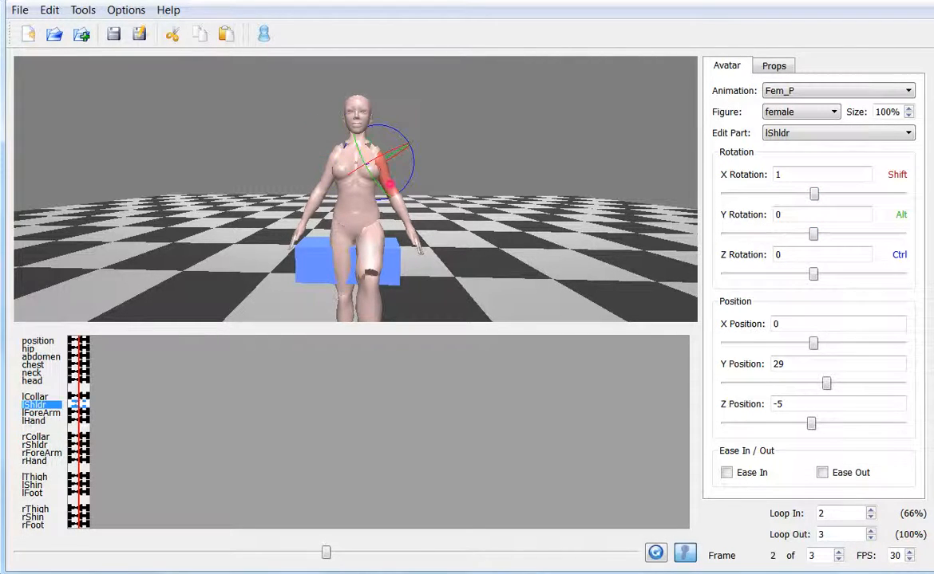
click(294, 169)
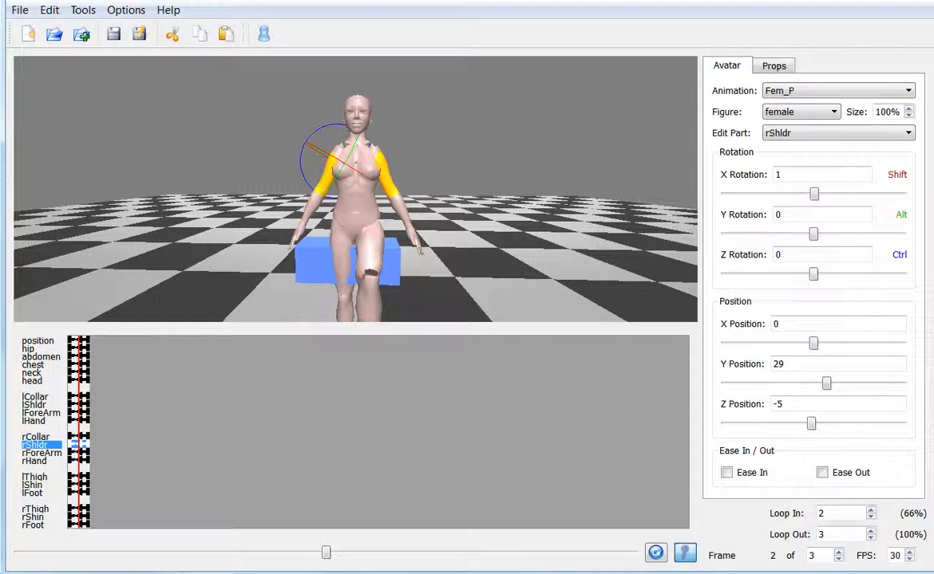
drag(814, 195, 805, 197)
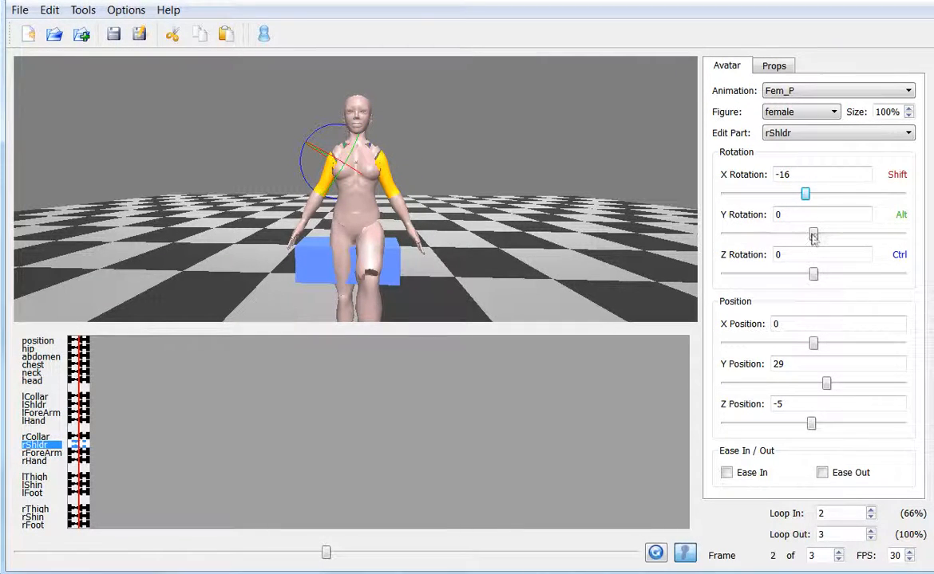
mouse_move(813, 233)
mouse_down()
mouse_move(804, 233)
mouse_move(823, 234)
mouse_up()
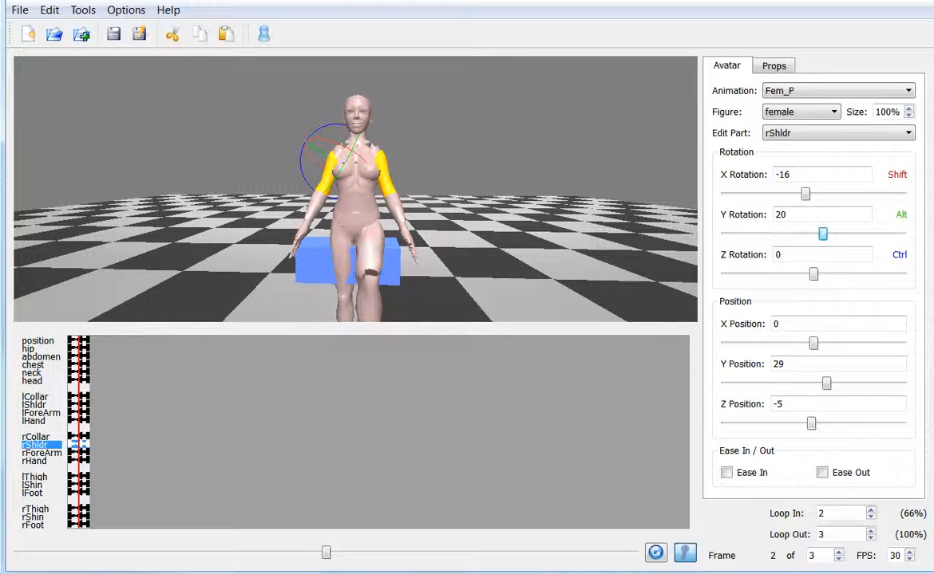
drag(813, 274, 815, 277)
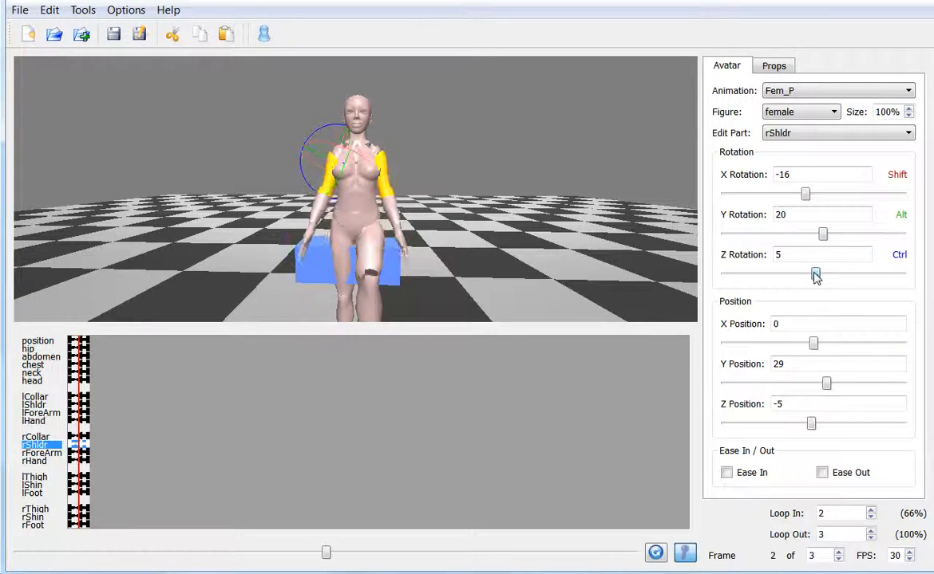
- Bend both forearms inward symmetrically, with the right forearm at X rotation -5, Y rotation 2 and Z rotation 14
click(392, 208)
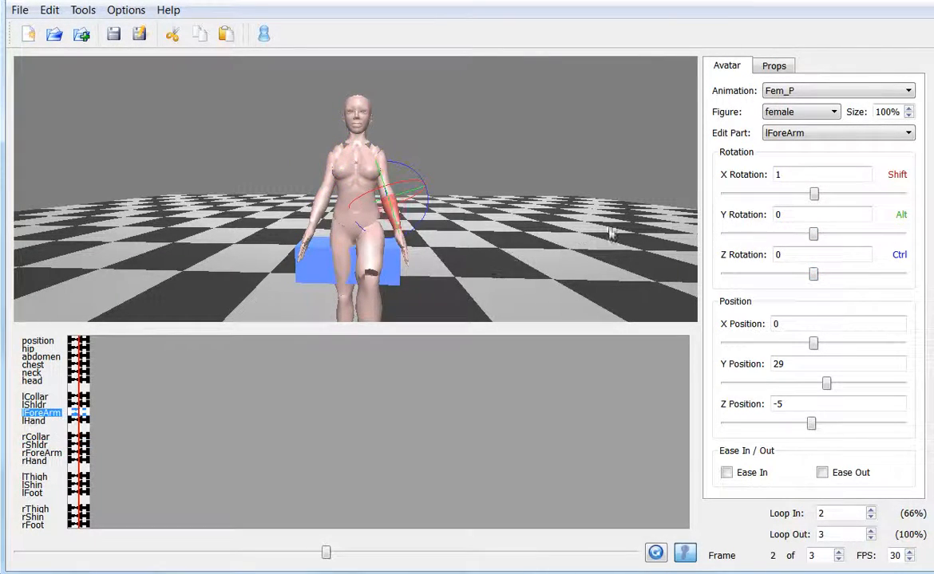
click(315, 204)
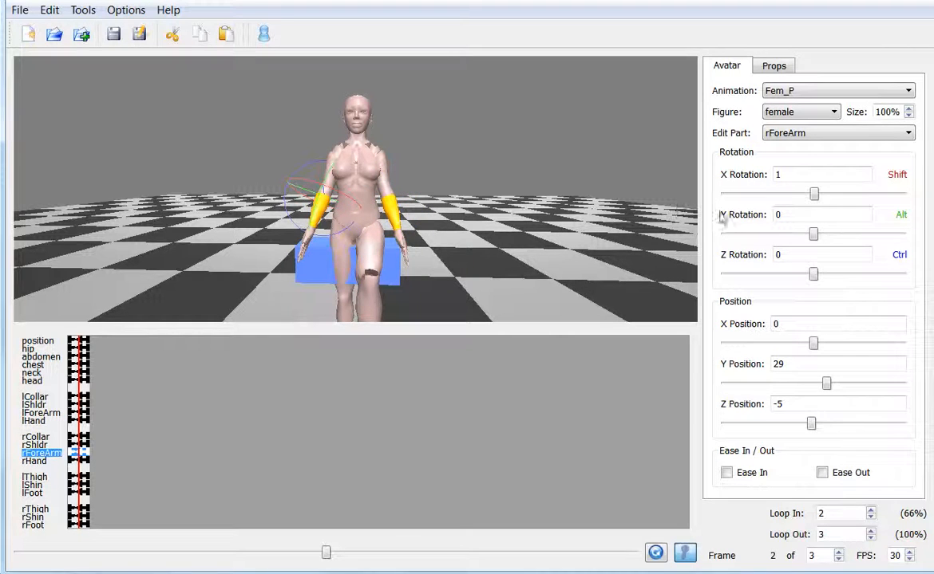
drag(814, 194, 810, 195)
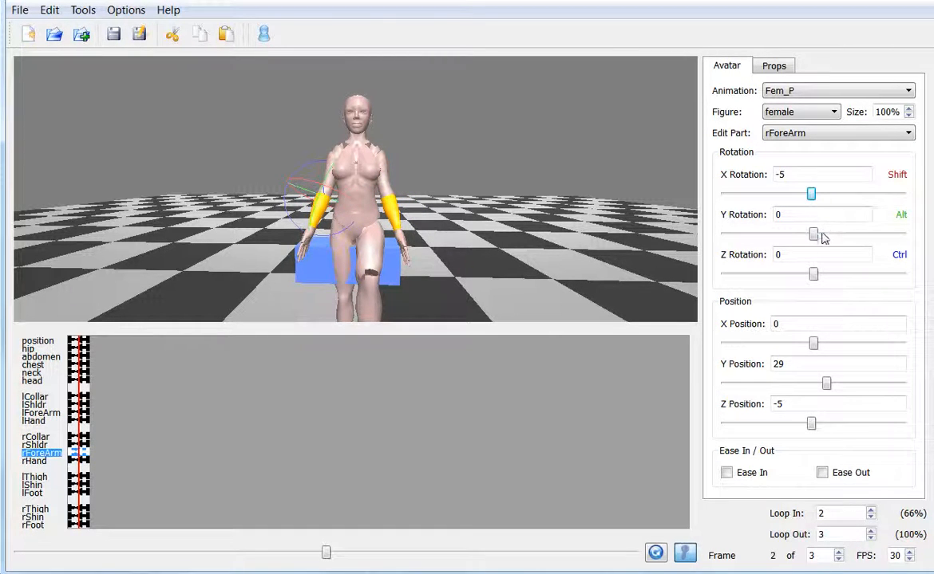
mouse_move(813, 233)
mouse_down()
mouse_move(802, 235)
mouse_move(814, 234)
mouse_up()
drag(813, 274, 822, 276)
drag(414, 283, 411, 260)
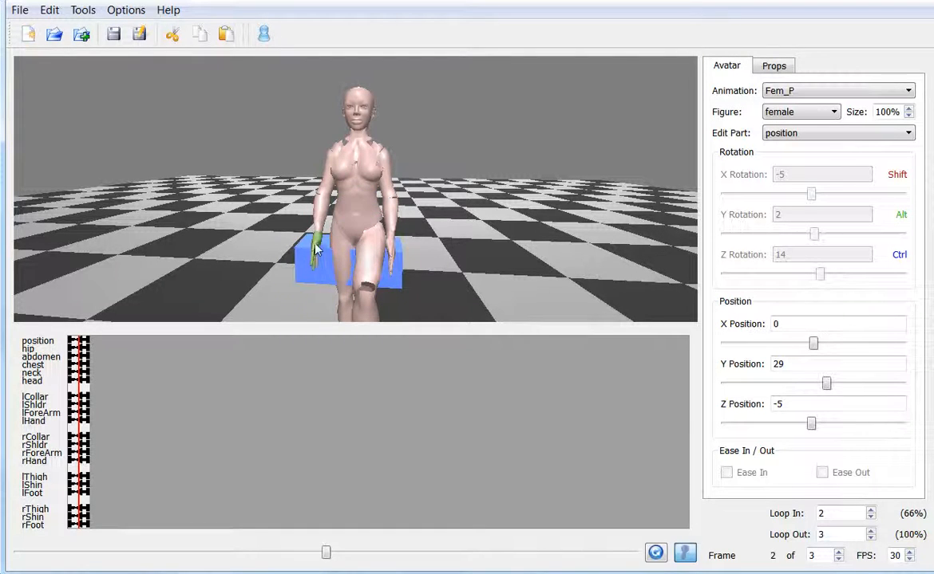
- Set the right shoulder's X rotation to -13 and the right forearm to Y rotation -4 and Z rotation 25
click(317, 200)
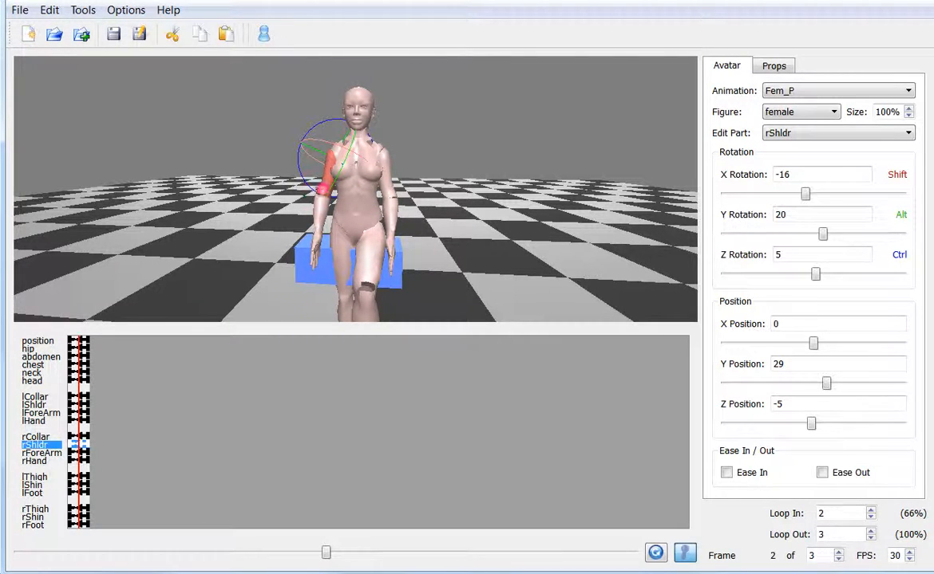
drag(805, 196, 808, 194)
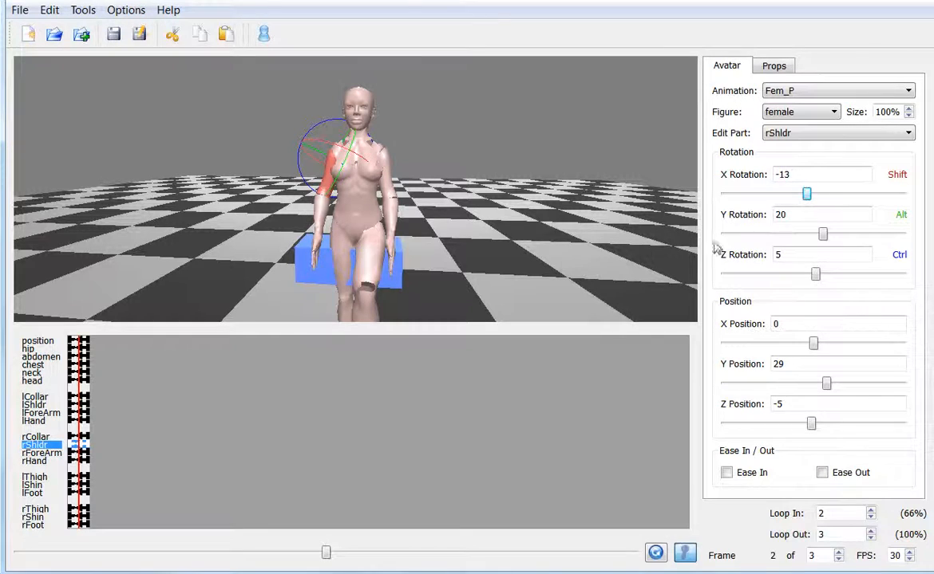
click(318, 212)
drag(813, 234, 810, 235)
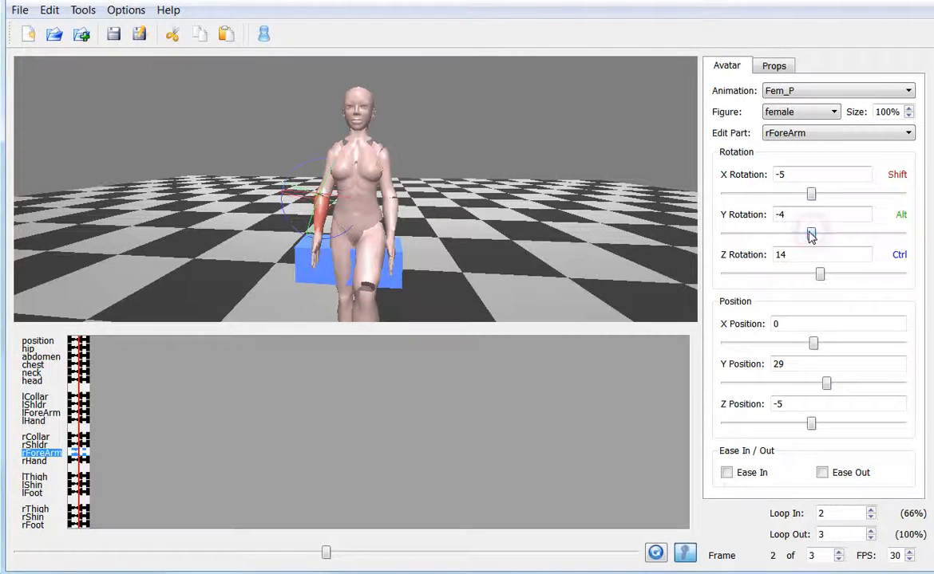
drag(820, 276, 827, 279)
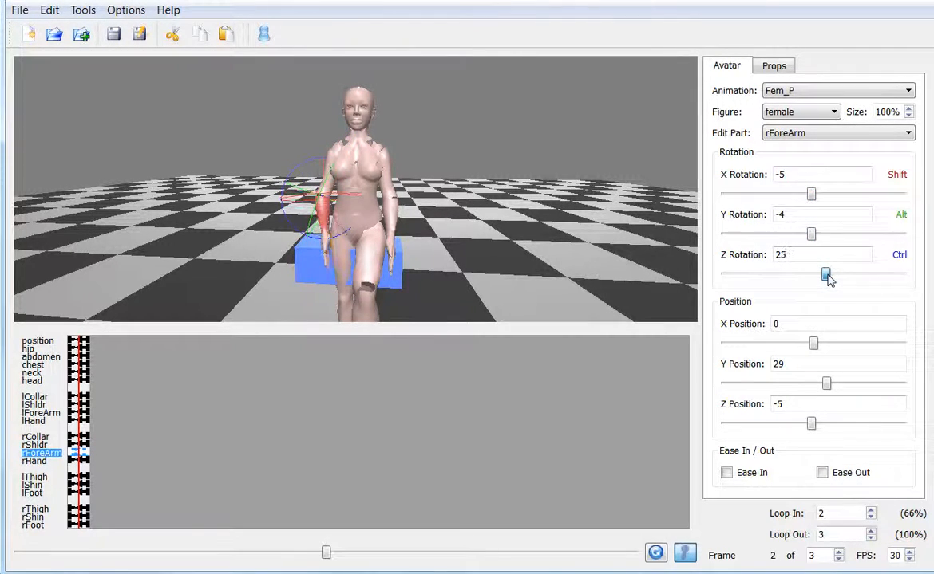
- Set the left forearm's Z rotation to -17 and turn the left hand to X rotation 22 and Y rotation -29
click(388, 209)
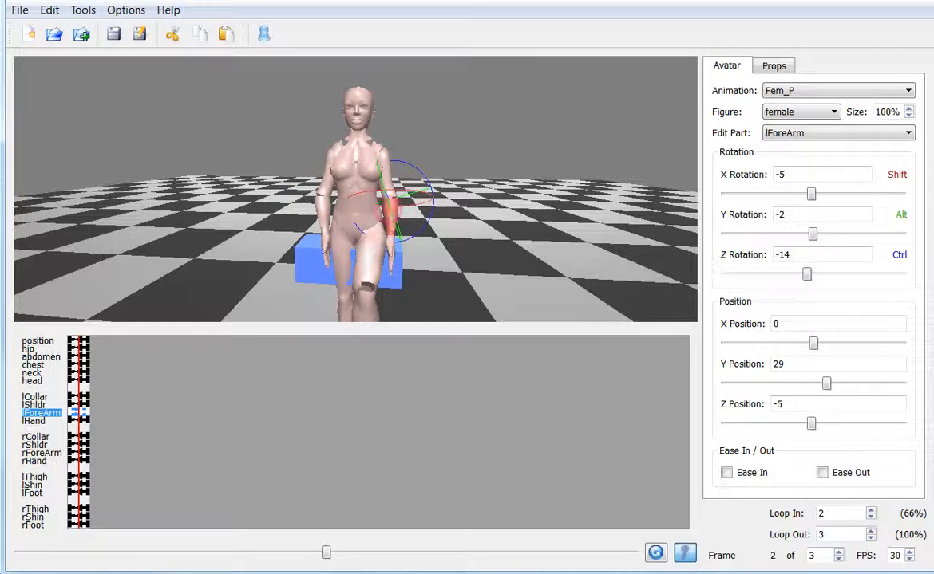
drag(808, 277, 805, 274)
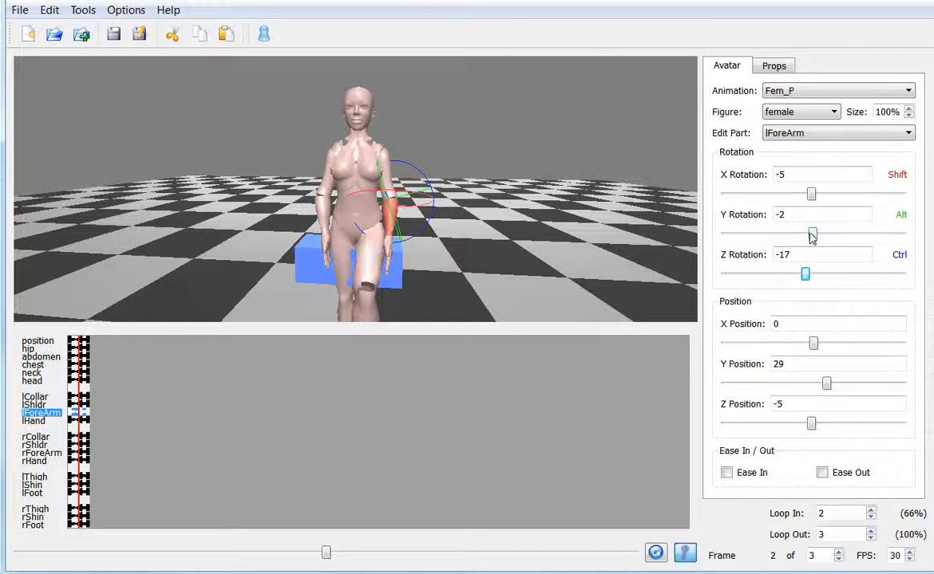
click(391, 248)
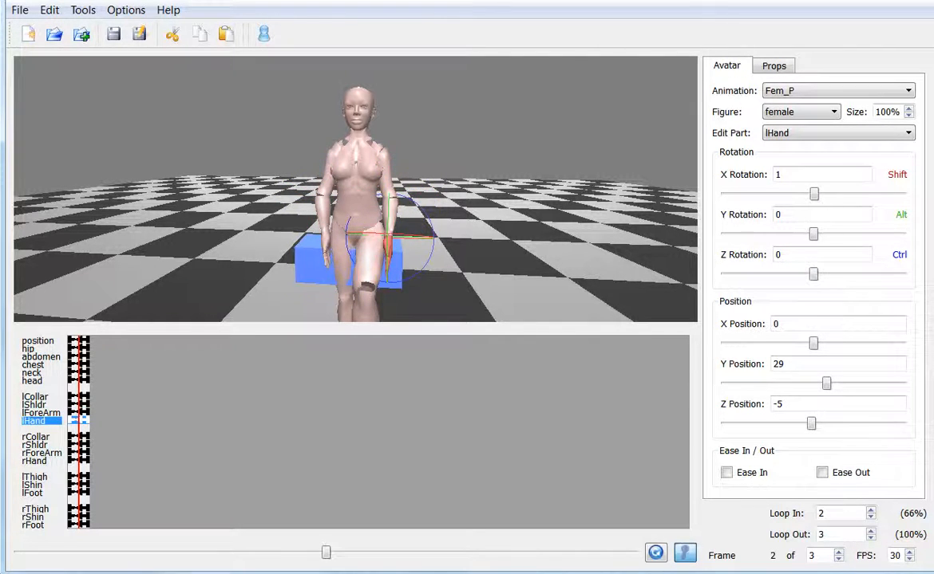
drag(815, 234, 801, 237)
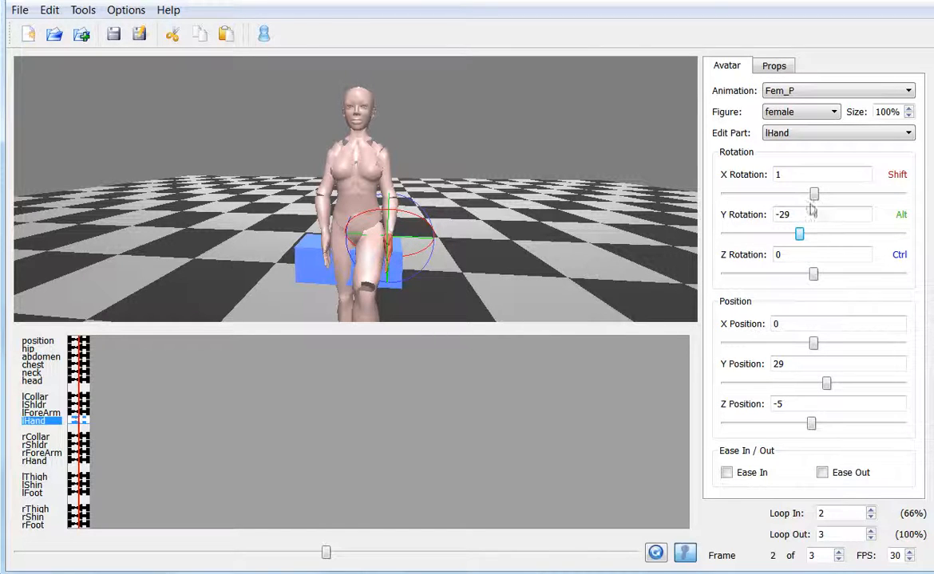
drag(813, 195, 826, 198)
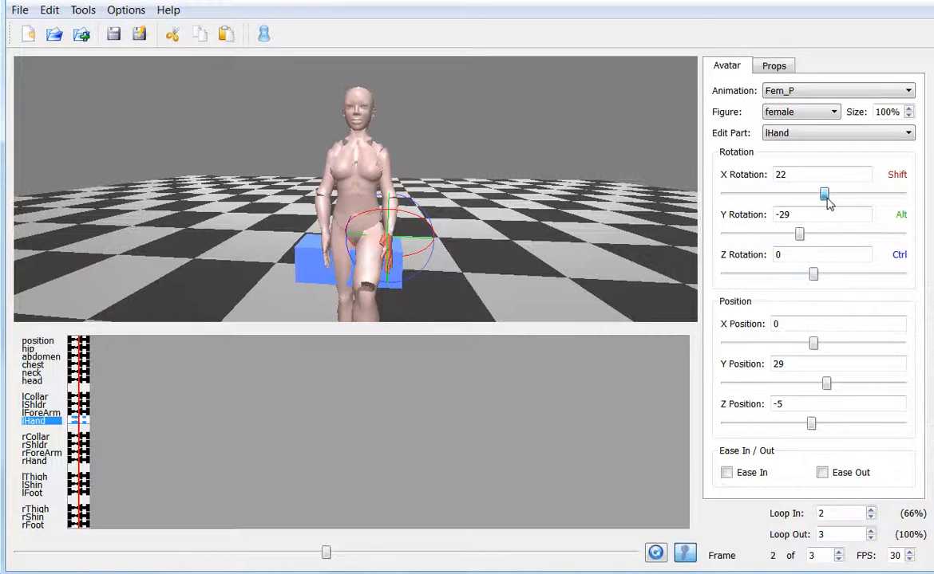
- Move the left forearm slightly outward from the thigh to a Z rotation of -13
drag(482, 276, 440, 270)
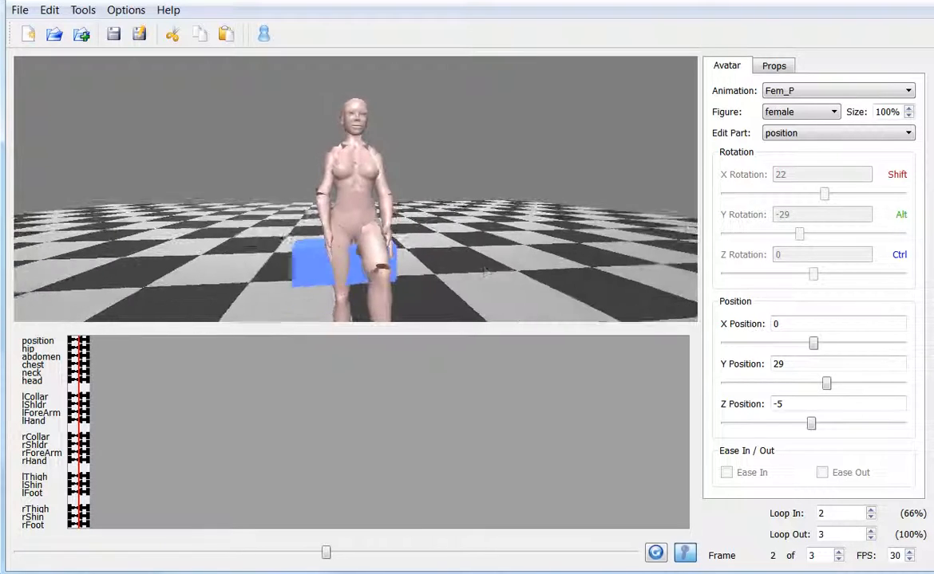
scroll(435, 270, down, 3)
scroll(434, 269, up, 6)
scroll(376, 248, down, 3)
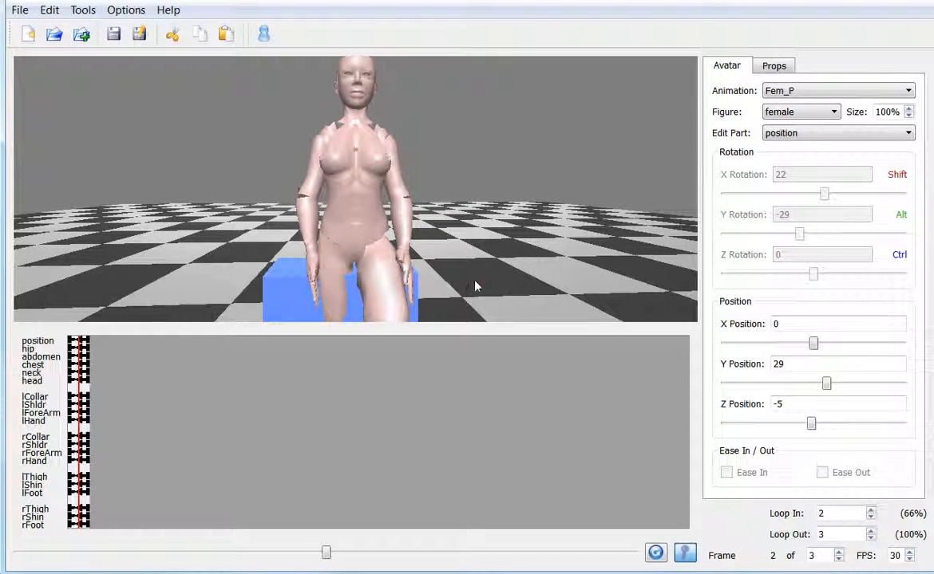
mouse_move(476, 281)
alt+mouse_down()
mouse_move(459, 277)
mouse_move(479, 275)
alt+mouse_up()
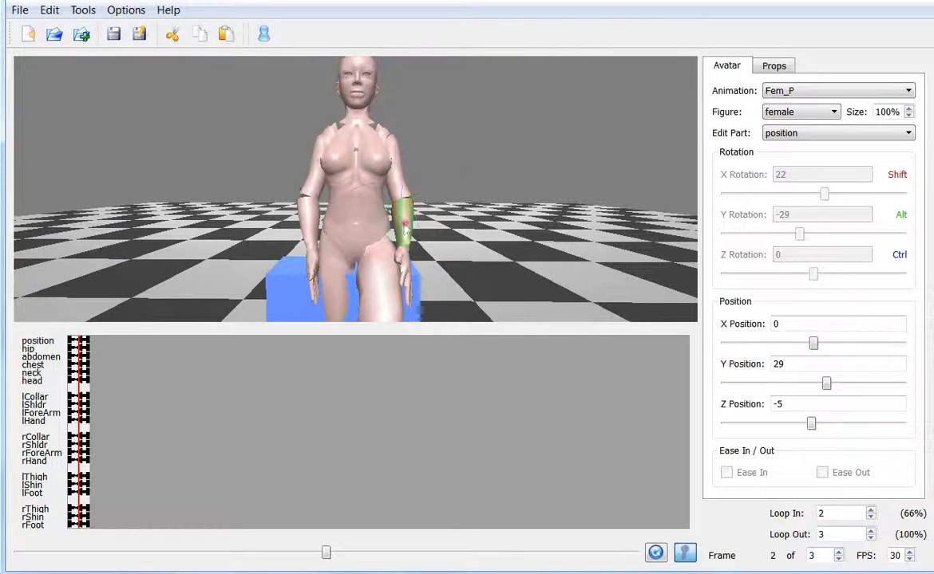
click(393, 216)
drag(805, 274, 806, 275)
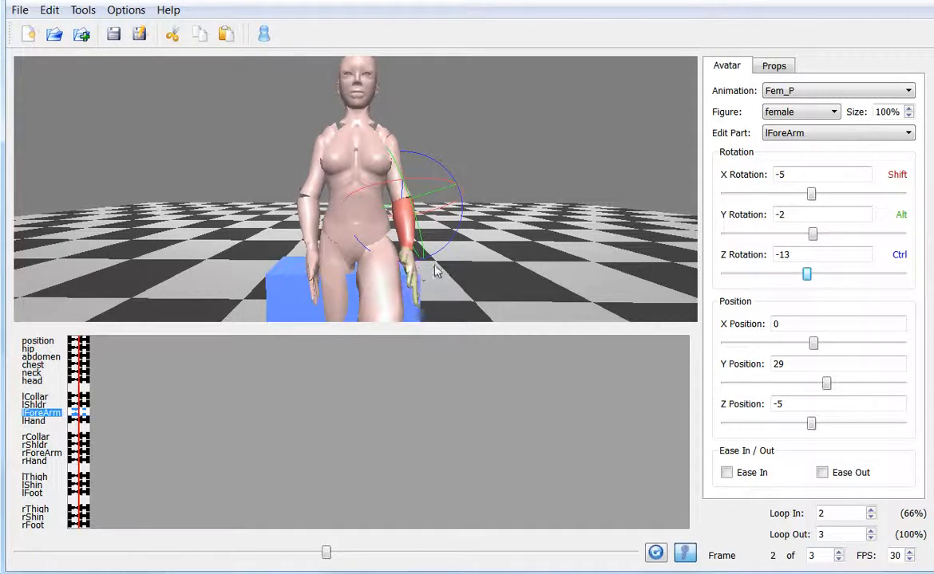
- Raise the avatar's right thigh forward to an X rotation of -49
drag(435, 266, 493, 230)
scroll(492, 230, down, 8)
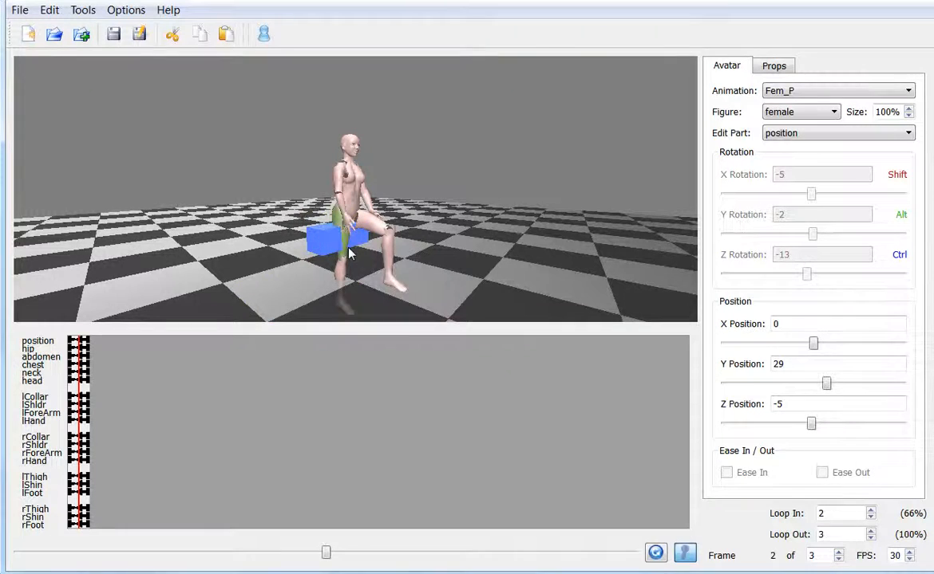
click(344, 240)
drag(814, 193, 792, 199)
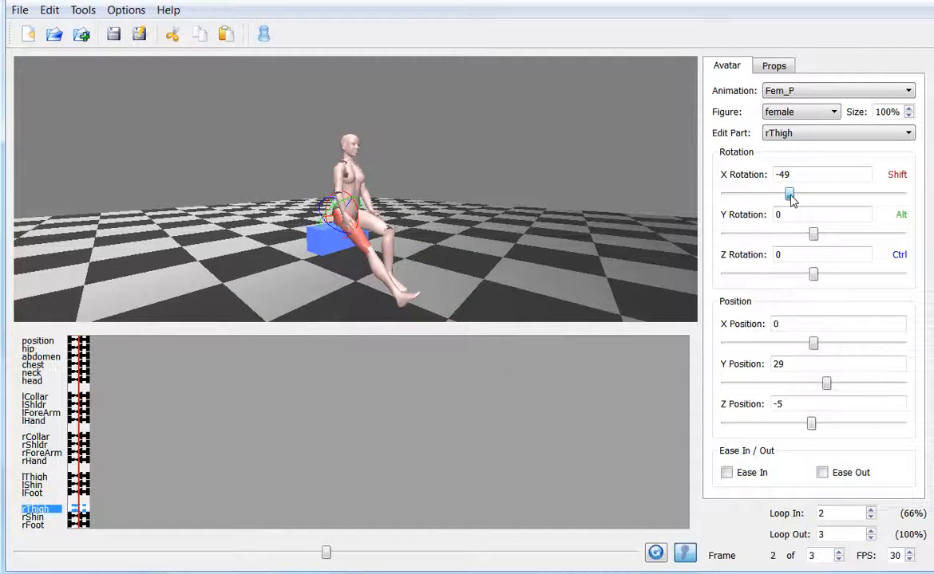
- Bend the right shin to X rotation 43, Y rotation -8 and Z rotation -20
click(367, 257)
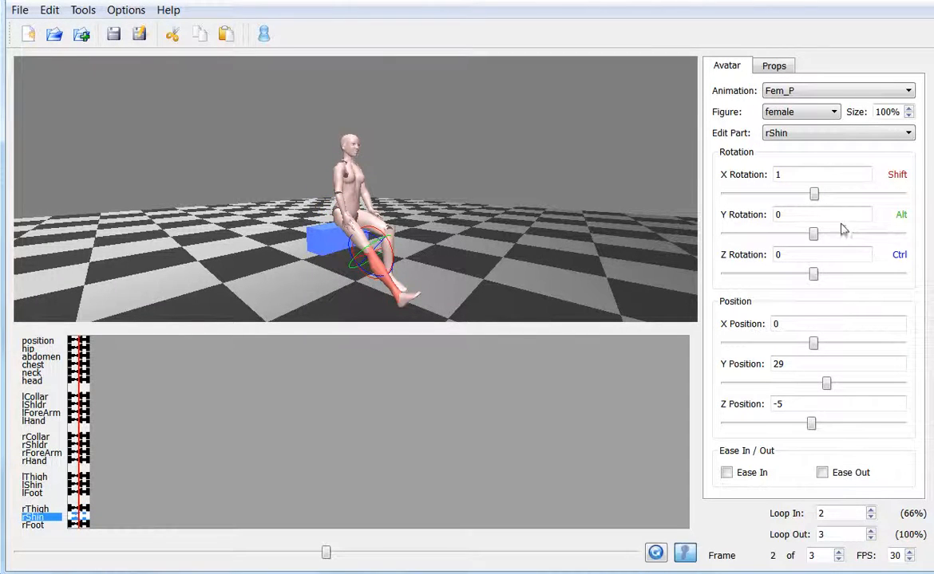
drag(814, 198, 835, 199)
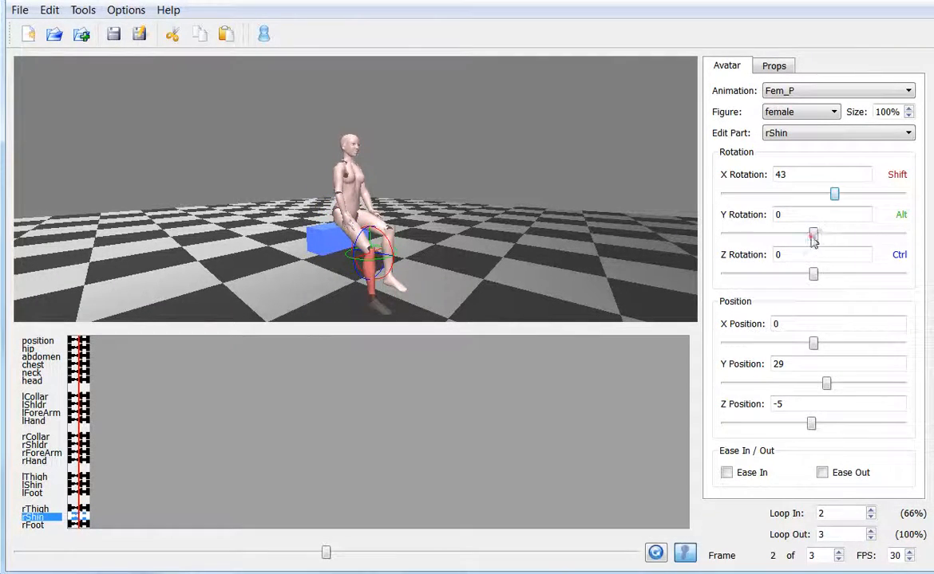
mouse_move(811, 236)
mouse_down()
mouse_move(799, 237)
mouse_move(809, 237)
mouse_up()
drag(812, 276, 803, 276)
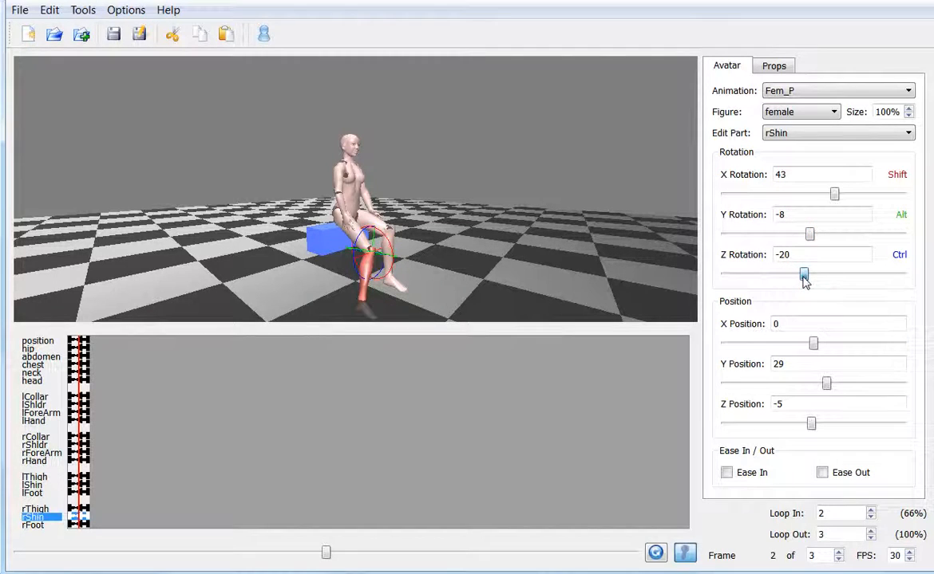
- Set the right thigh's X rotation to -59 and its Y rotation to -14
click(349, 233)
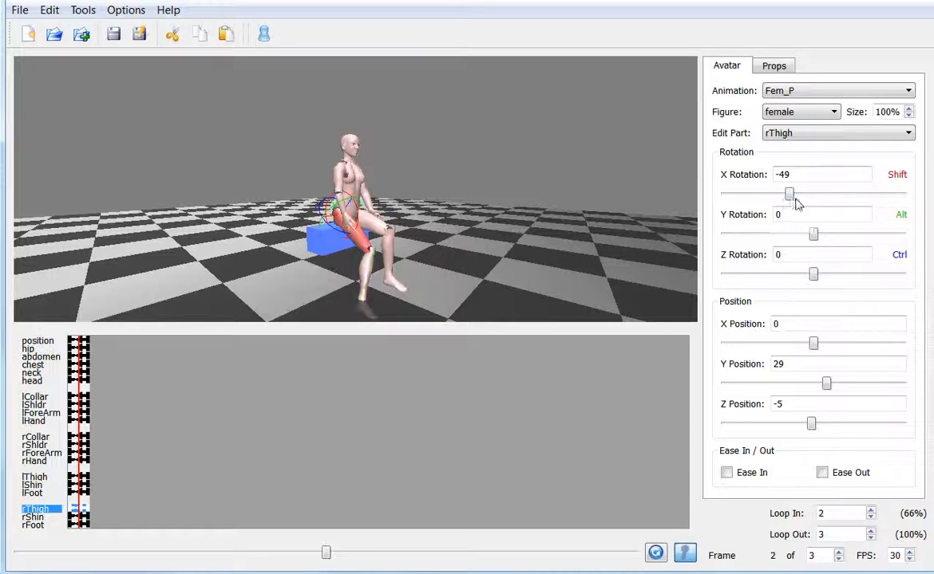
drag(789, 194, 784, 198)
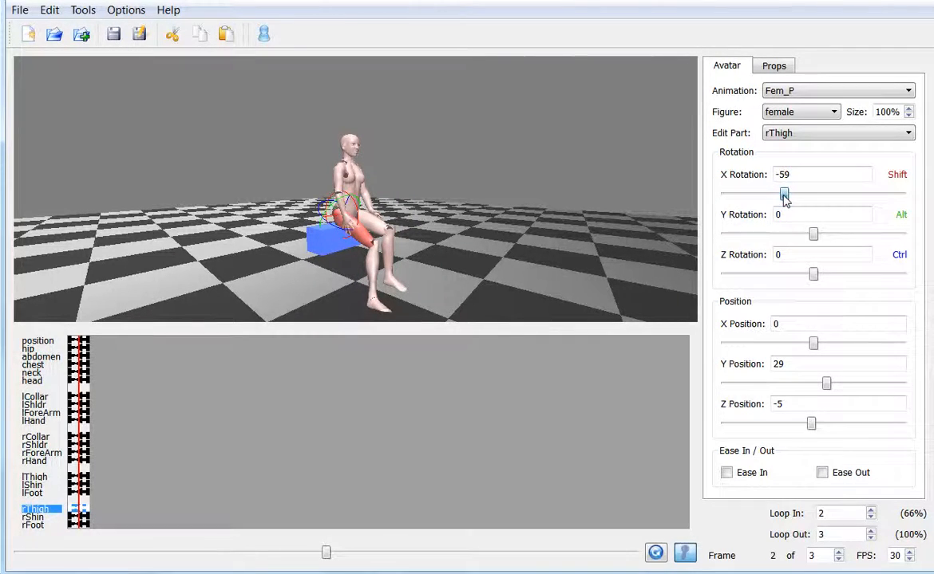
click(568, 260)
alt+drag(568, 260, 526, 267)
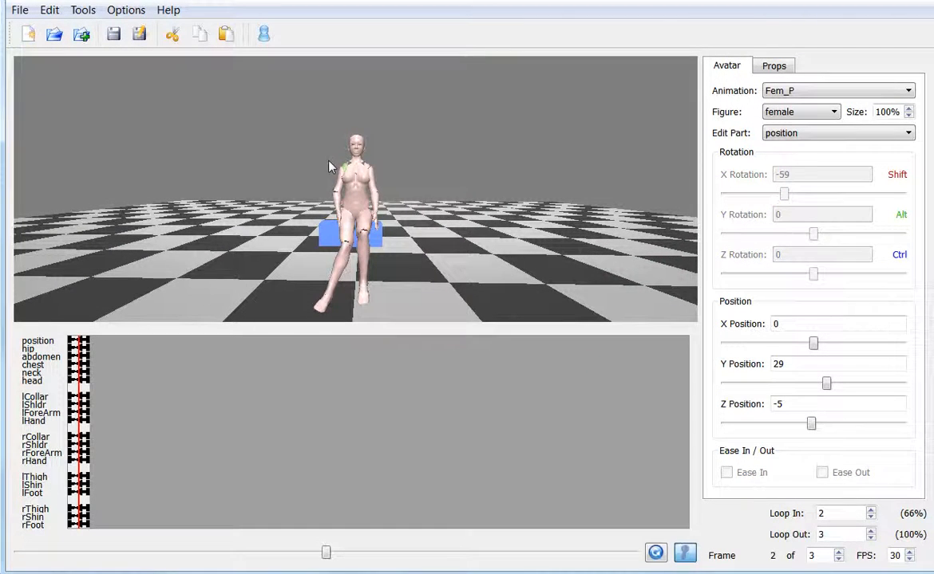
click(340, 231)
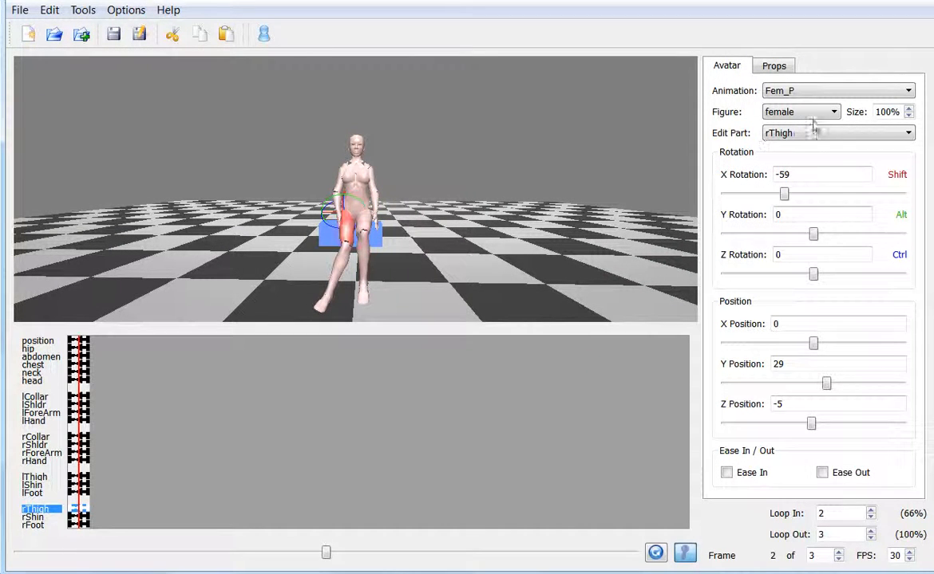
drag(814, 233, 807, 240)
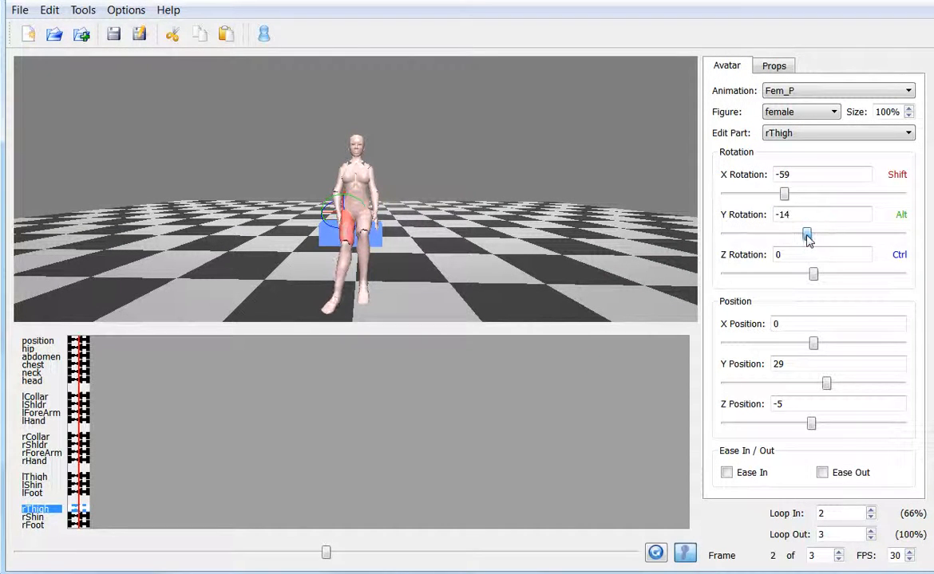
- Set the right shin to X rotation 50, Y rotation -1 and Z rotation -10, and raise the right thigh slightly further
click(323, 259)
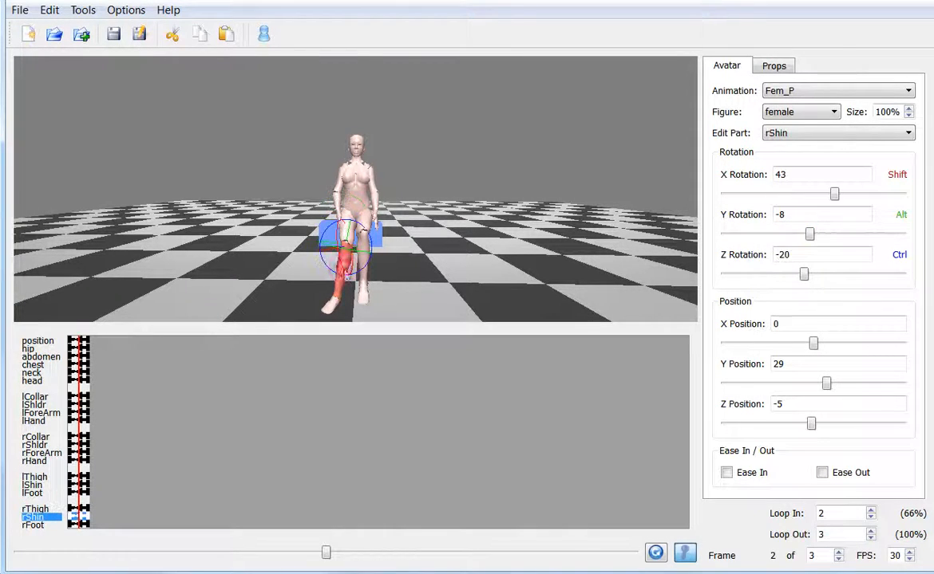
drag(833, 194, 813, 234)
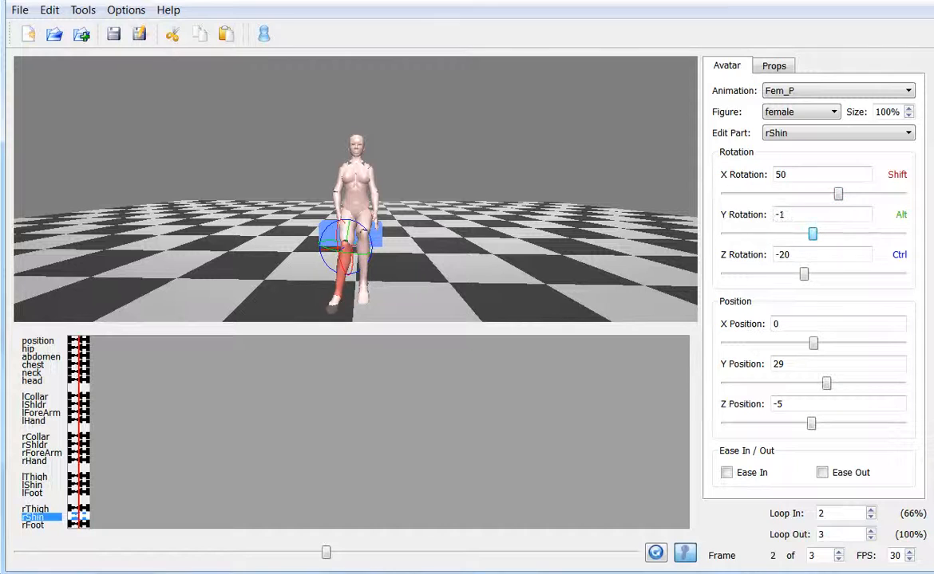
drag(805, 274, 808, 273)
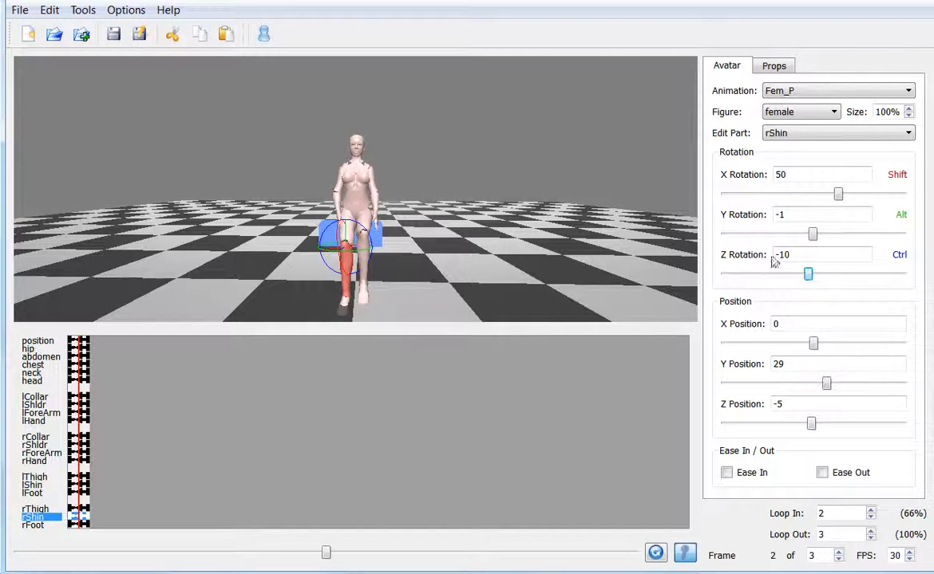
click(341, 236)
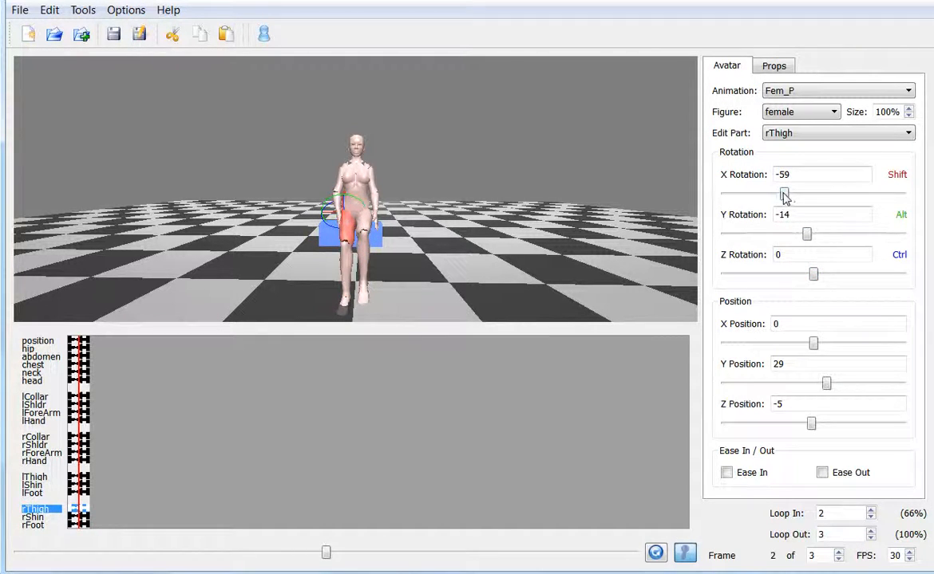
drag(786, 194, 781, 194)
- Tilt the chest slightly forward around X and turn the abdomen to a Y rotation of -8
click(356, 157)
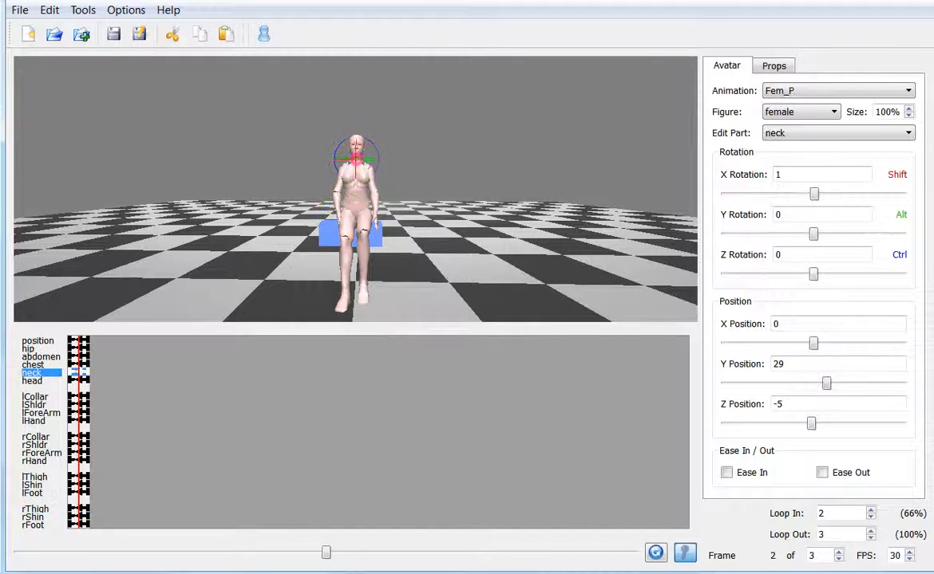
scroll(359, 157, up, 5)
alt+drag(484, 199, 375, 198)
click(365, 164)
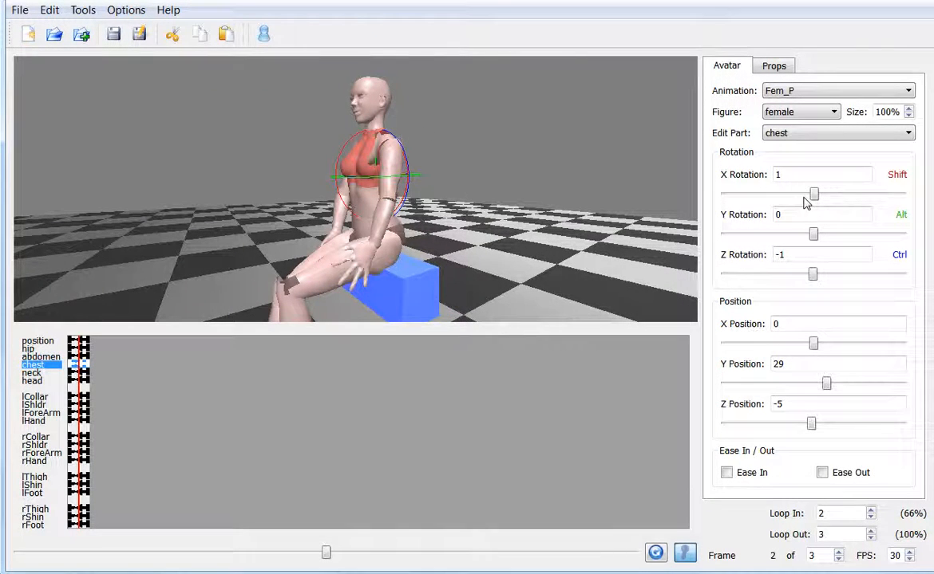
drag(813, 195, 816, 196)
click(369, 197)
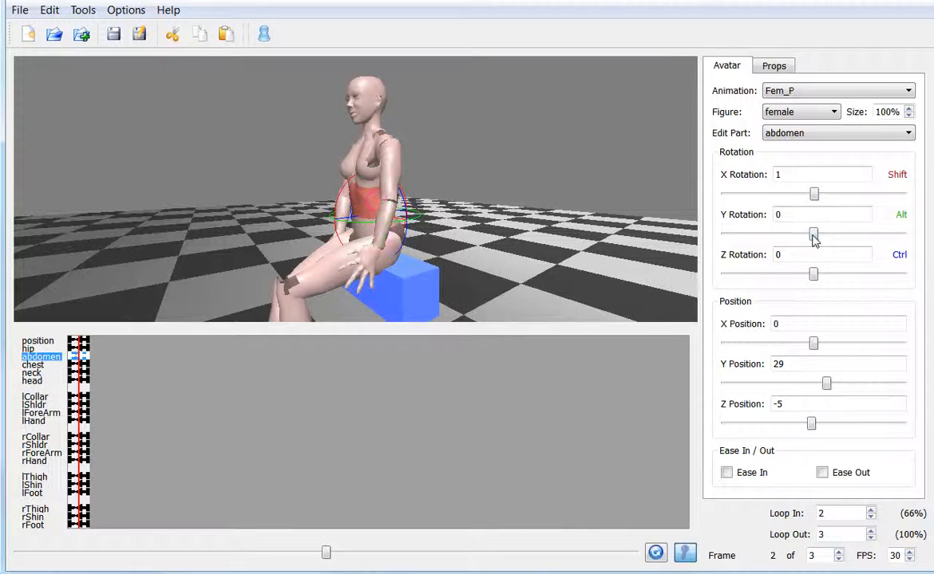
drag(813, 239, 811, 239)
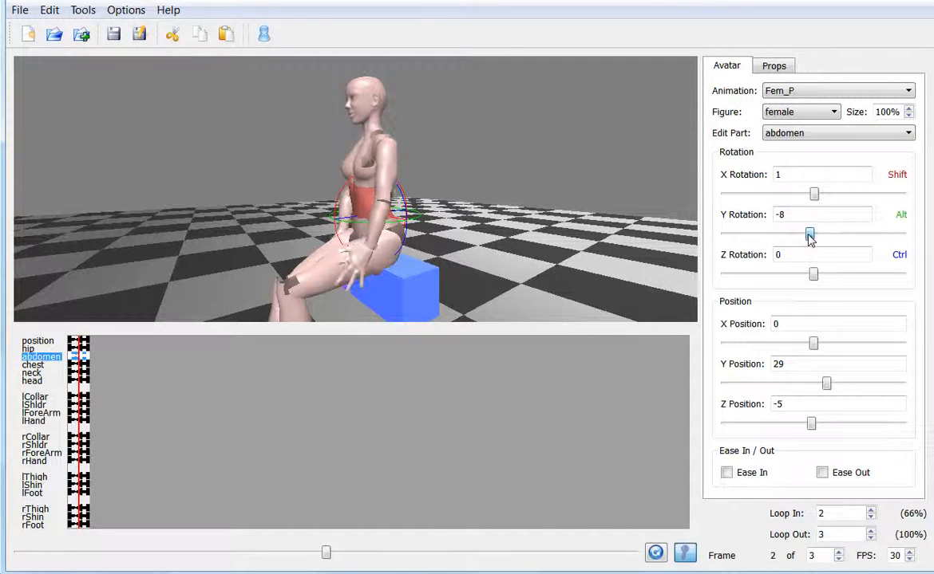
- Readjust the chest's X rotation and turn the head to a Y rotation of -8
click(360, 170)
drag(815, 195, 817, 195)
click(355, 119)
click(372, 94)
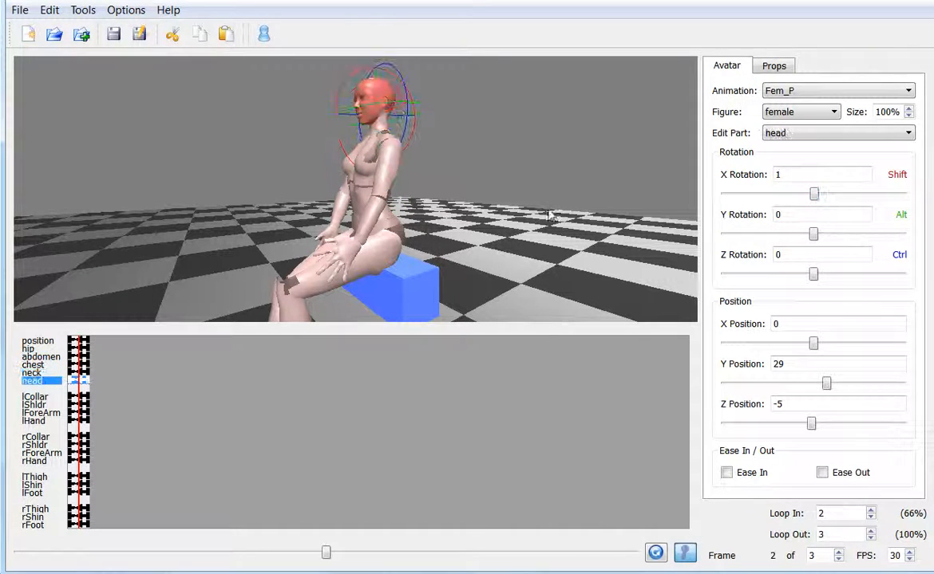
drag(813, 234, 810, 234)
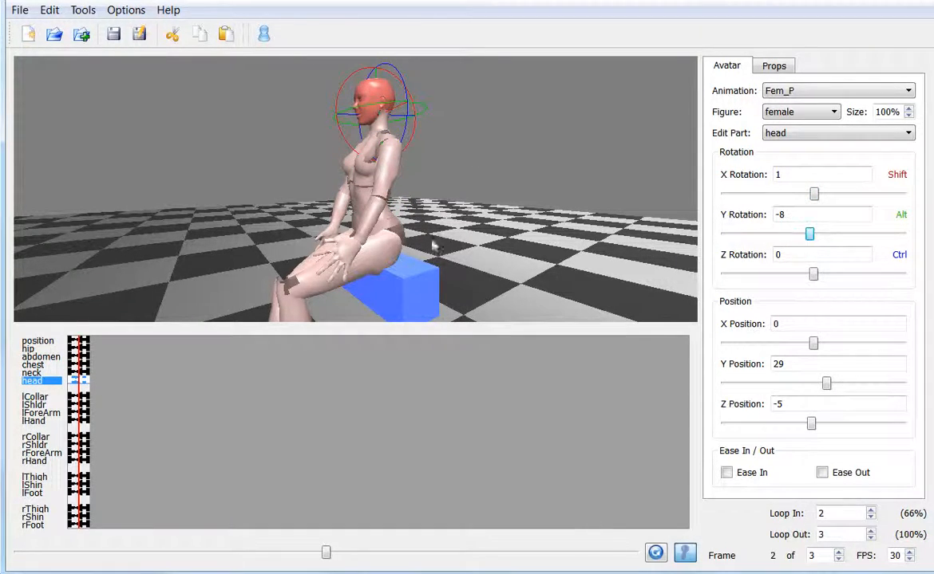
- Check the pose on frame 3, return to frame 2 and set the animation's speed to 1 FPS
alt+drag(257, 260, 399, 286)
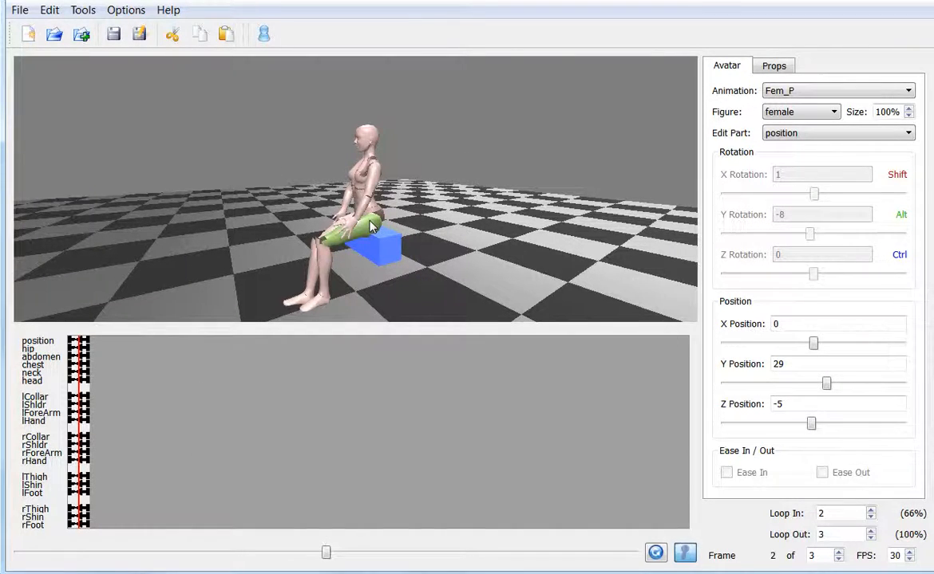
click(86, 433)
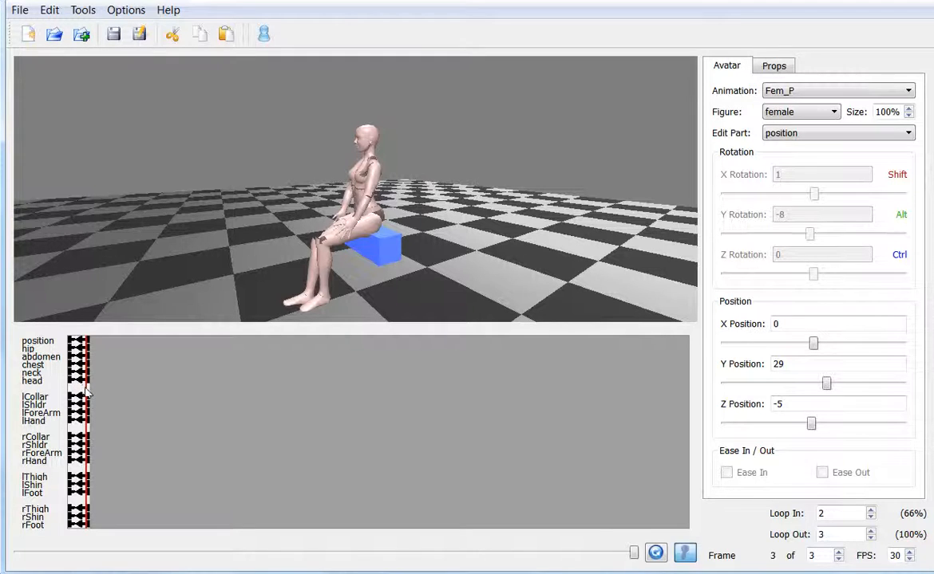
click(84, 396)
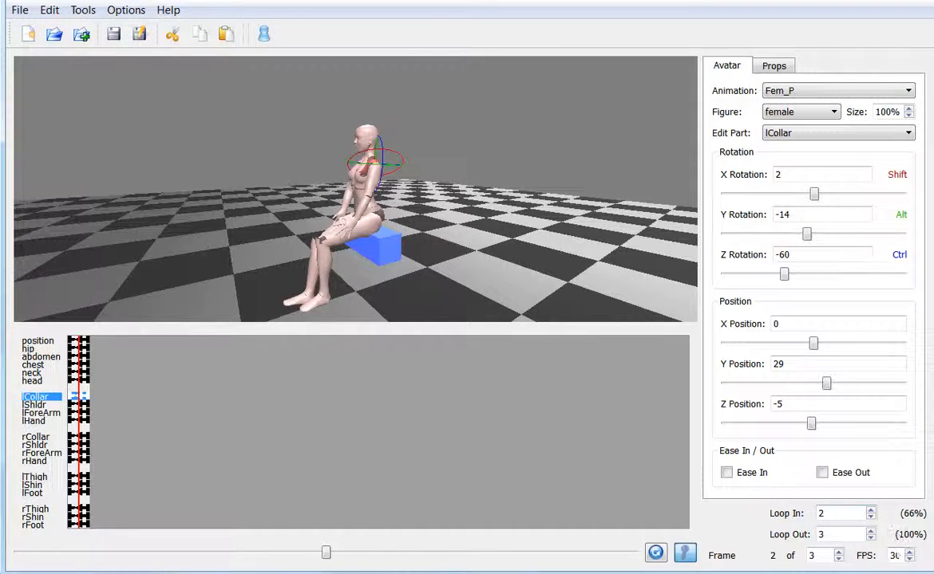
double_click(895, 555)
- Export the finished Fem_P sitting pose for Second Life
click(363, 250)
mouse_move(363, 250)
alt+mouse_down()
mouse_move(399, 246)
mouse_move(331, 233)
mouse_move(363, 232)
alt+mouse_up()
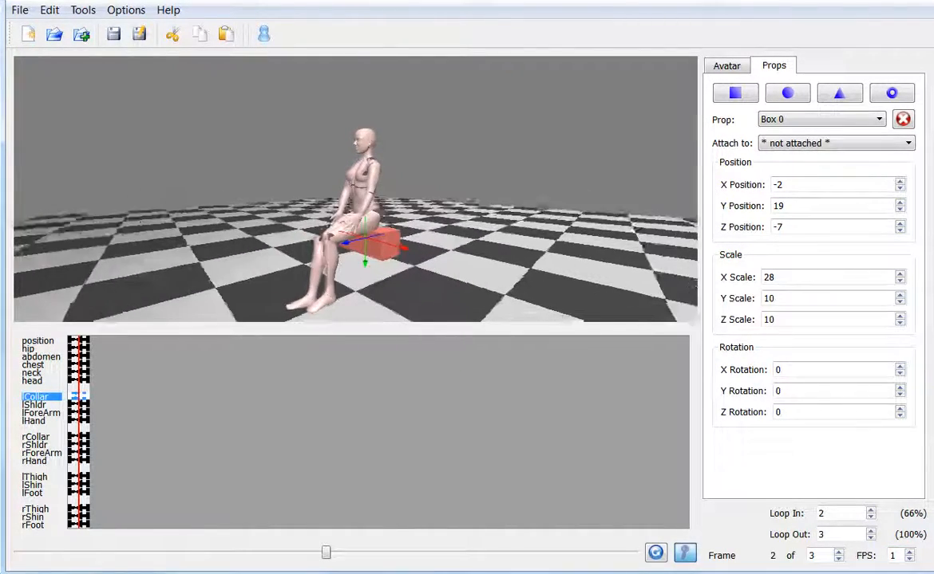
click(20, 10)
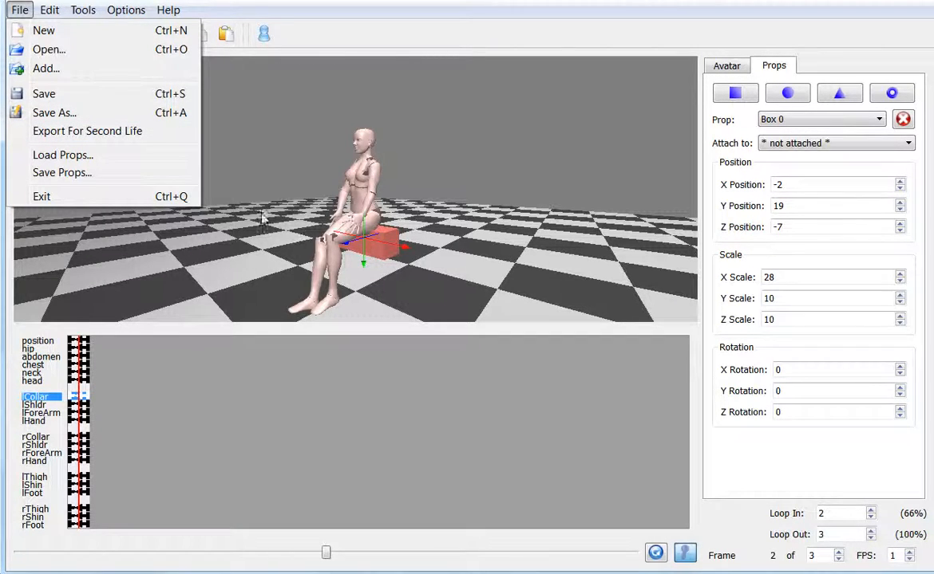
click(84, 133)
click(558, 311)
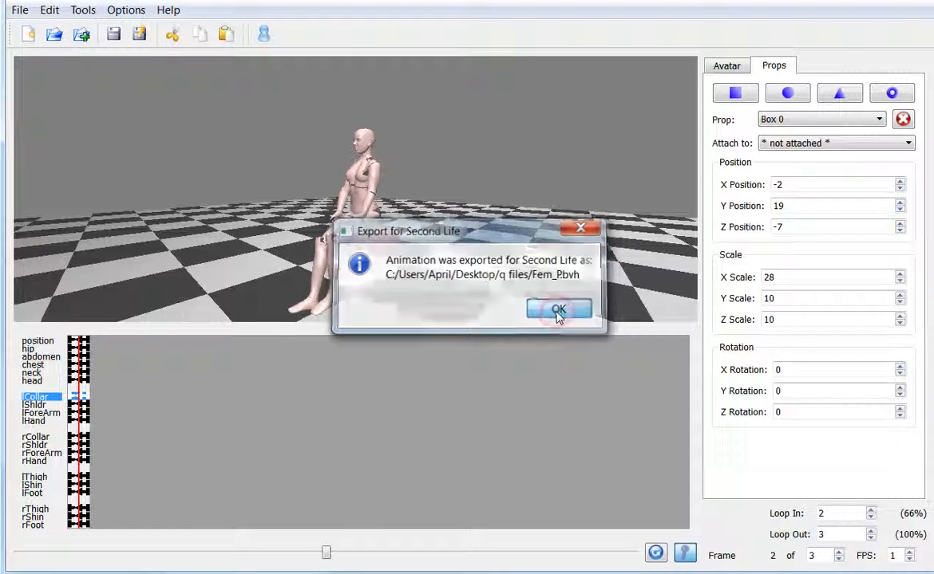
- Create a new animation and rotate the avatar's left shoulder to X rotation -29 and Z rotation -58
click(20, 10)
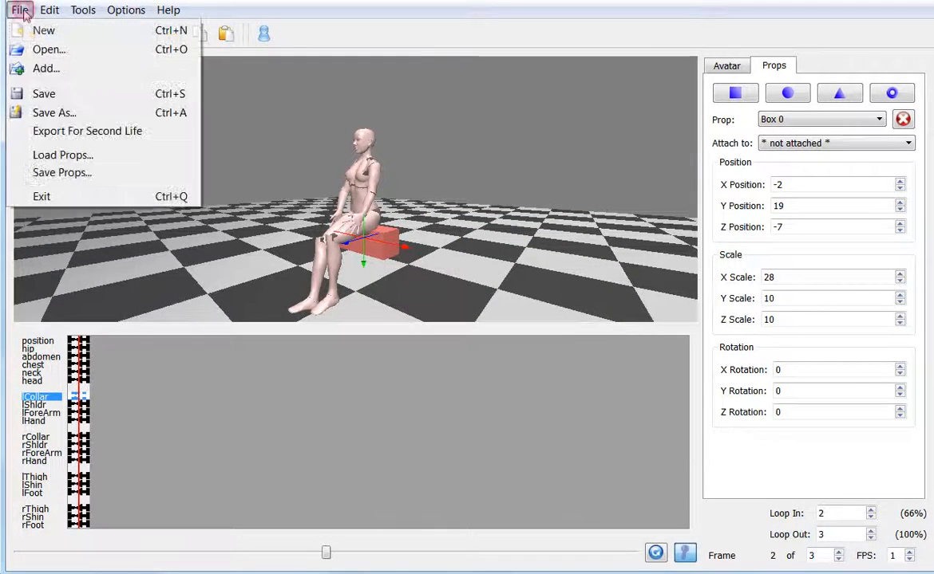
click(41, 30)
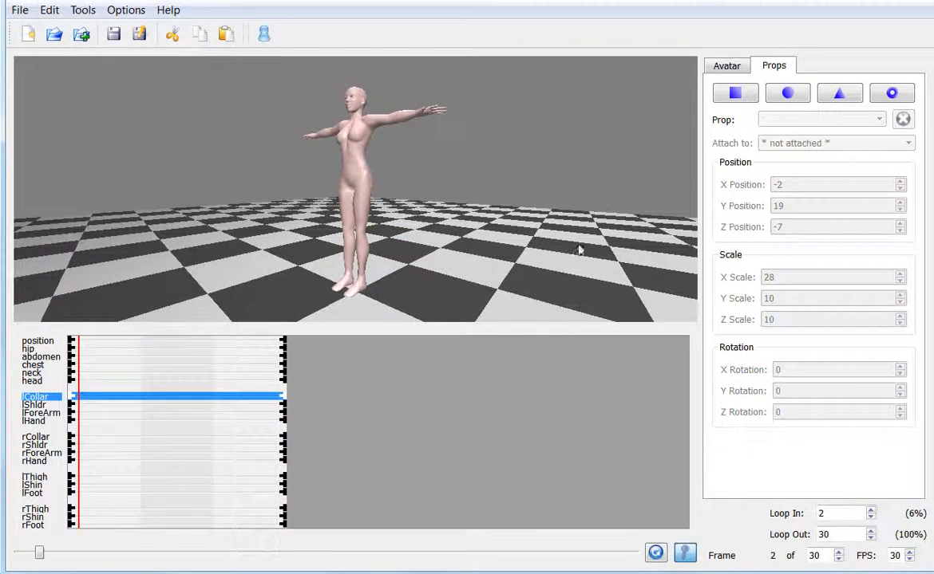
click(379, 126)
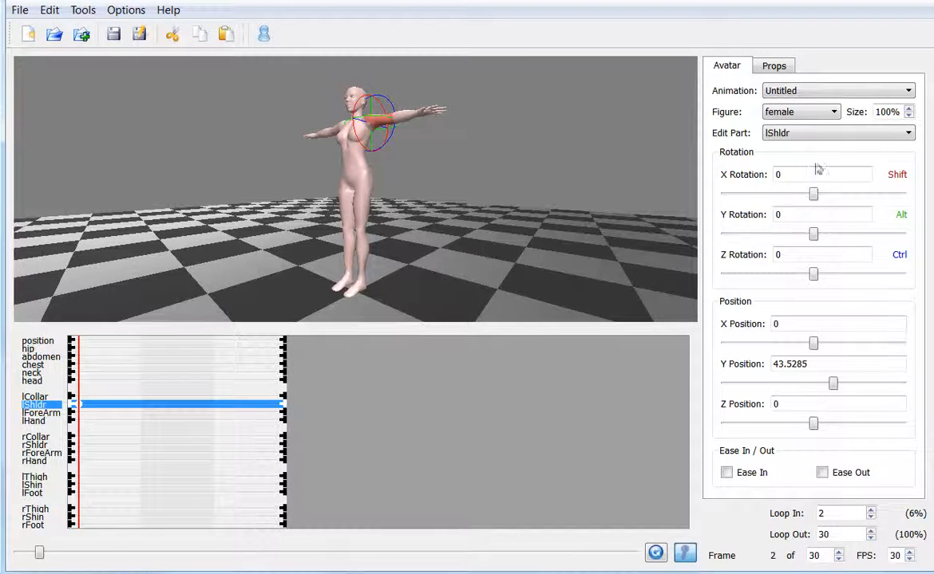
drag(813, 194, 799, 197)
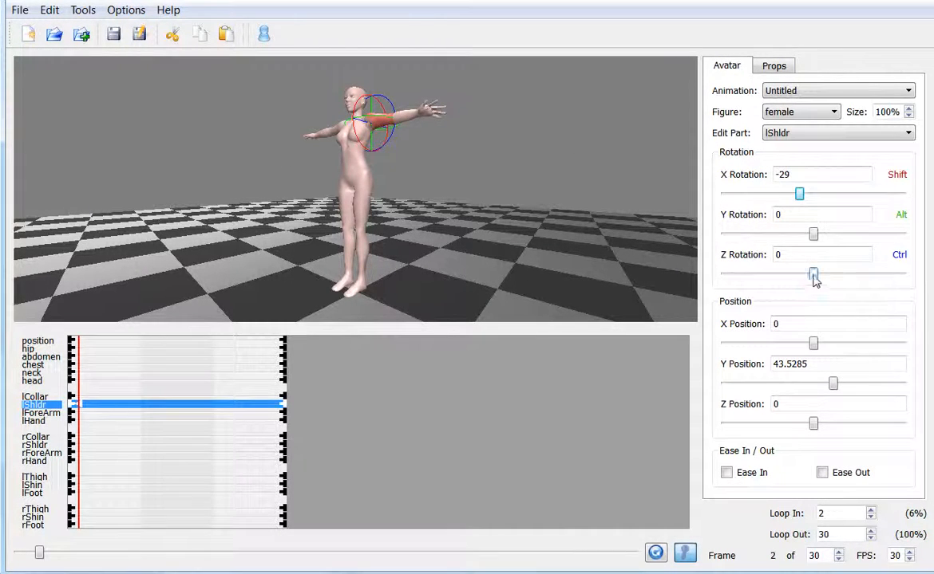
drag(813, 274, 784, 275)
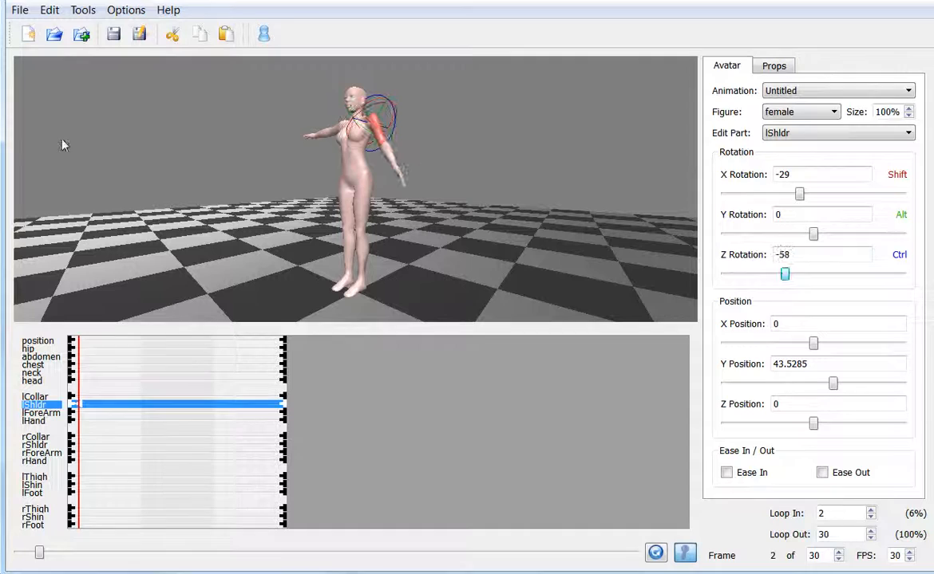
click(17, 12)
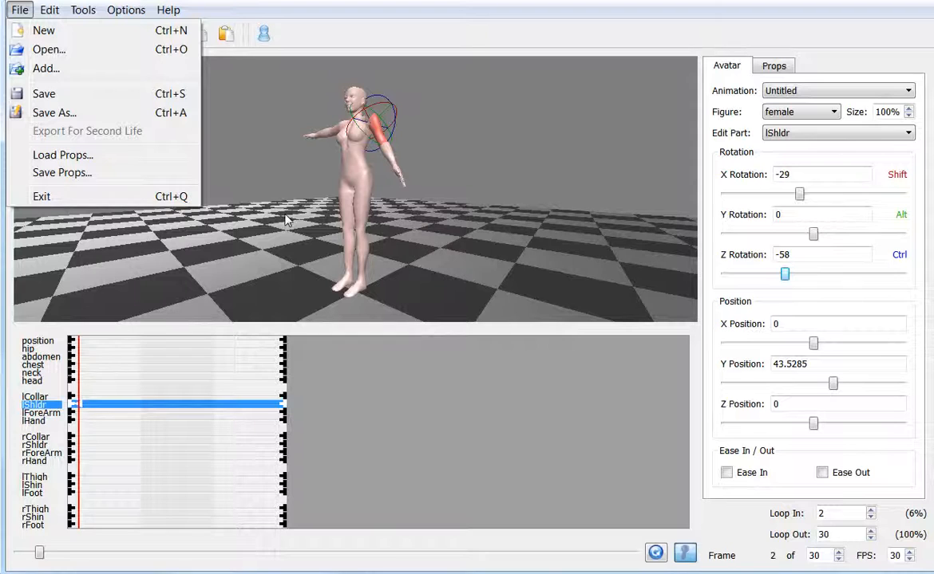
click(16, 9)
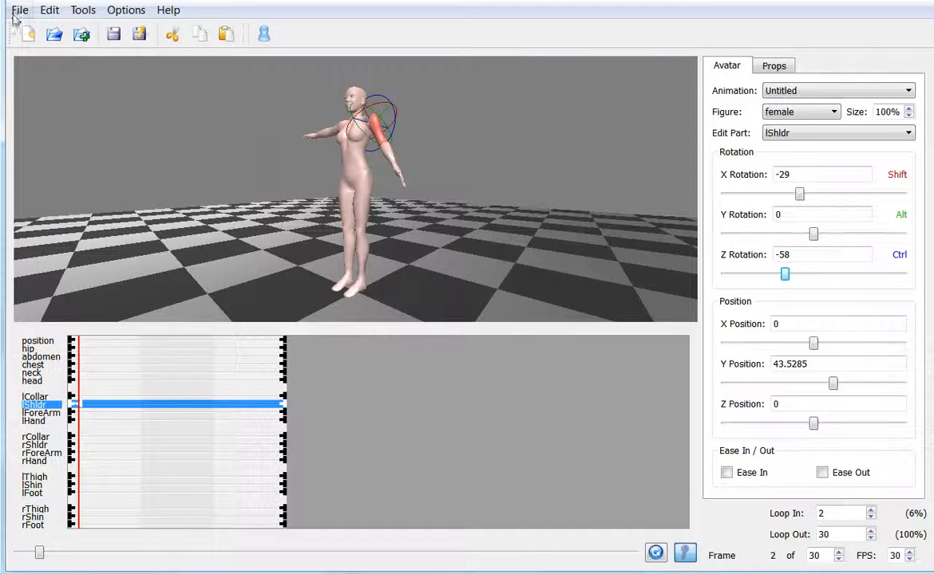
click(16, 9)
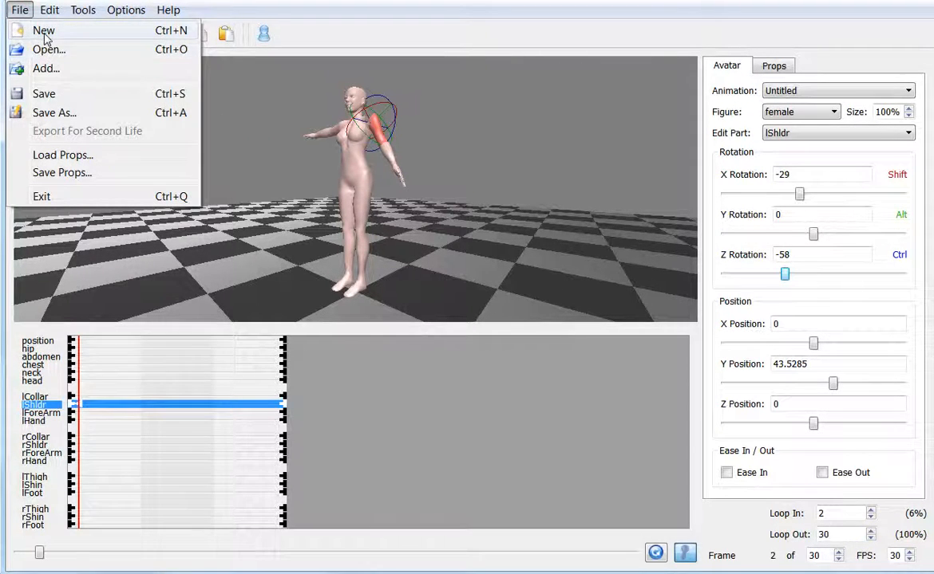
- Open the Fem_P.avm animation file, discarding the unsaved changes
click(48, 49)
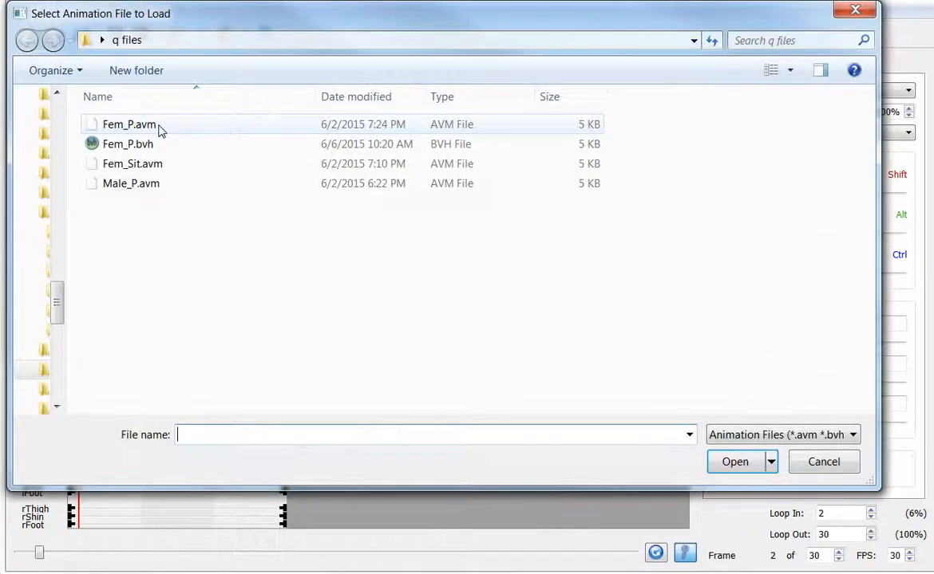
double_click(158, 126)
click(542, 308)
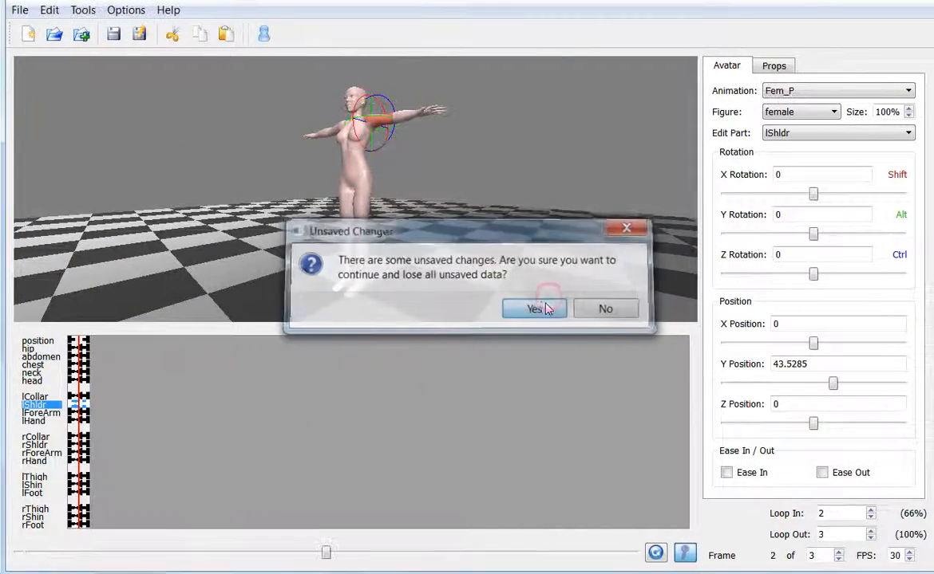
- Open the Fem_P animation file containing the finished sitting pose
click(20, 11)
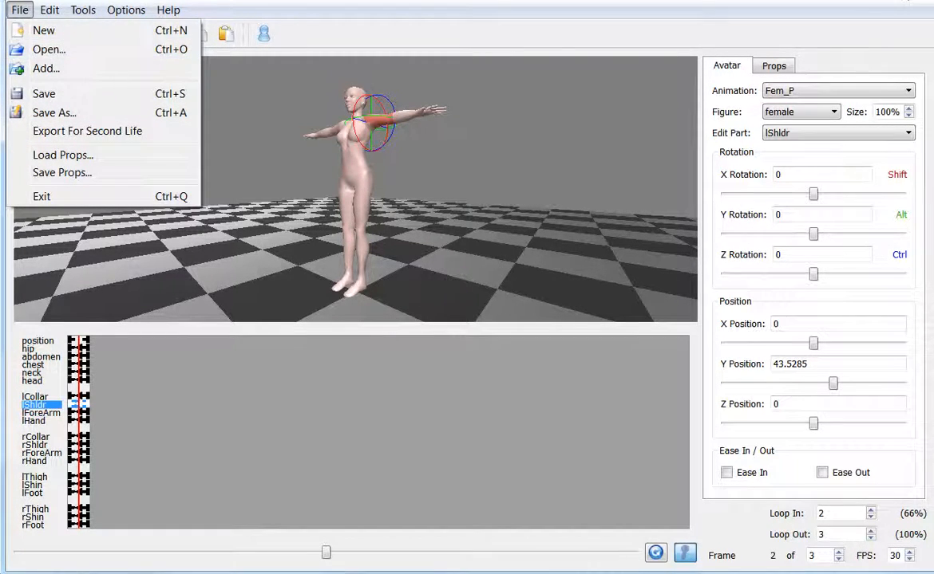
click(49, 49)
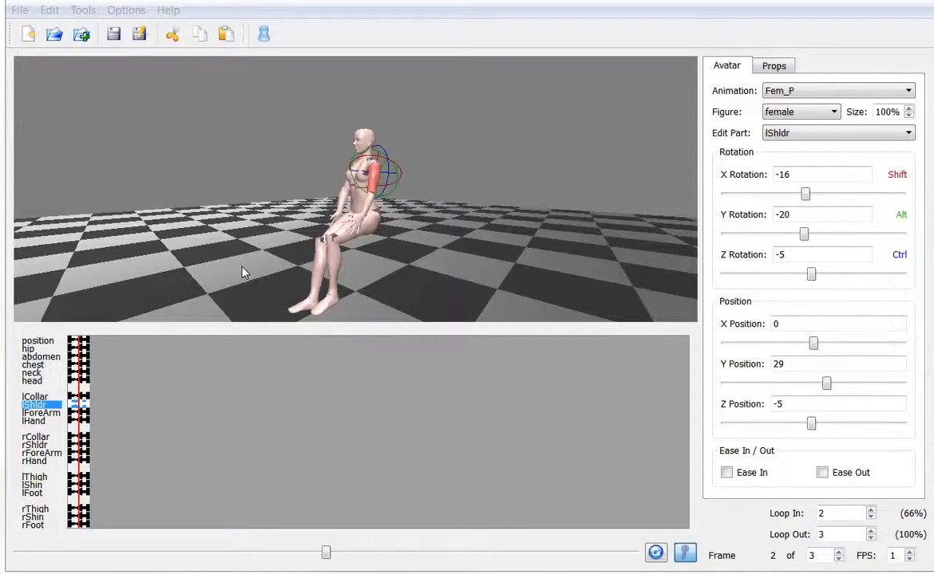
drag(164, 269, 205, 265)
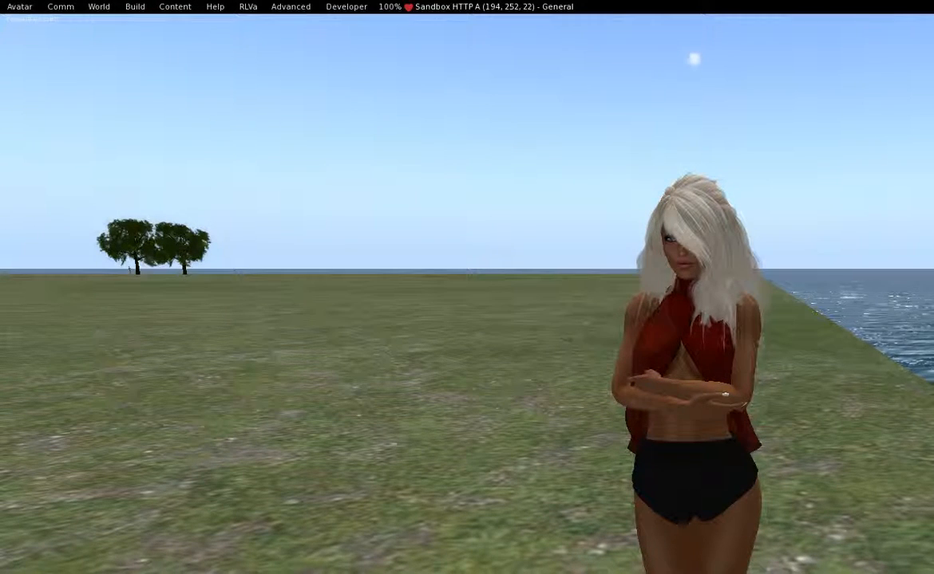
- Switch to the Second Life viewer, load Fem_P.bvh for animation upload and move the upload dialog clear of the avatar
click(134, 6)
mouse_move(153, 198)
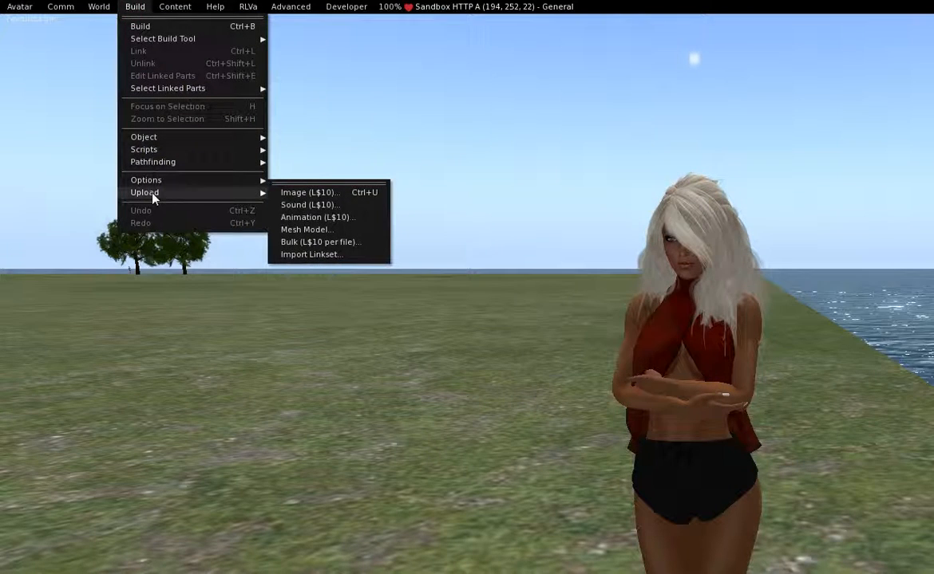
click(298, 217)
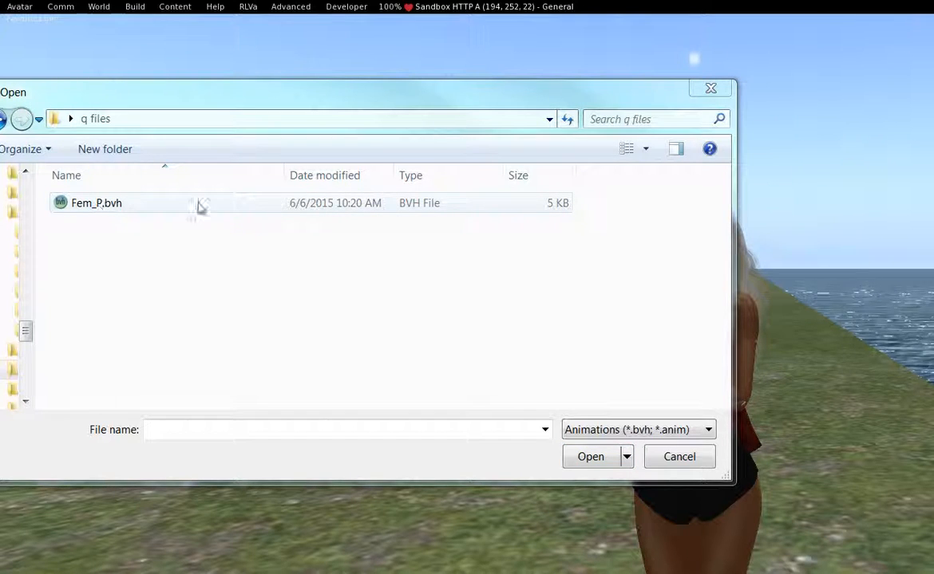
double_click(104, 204)
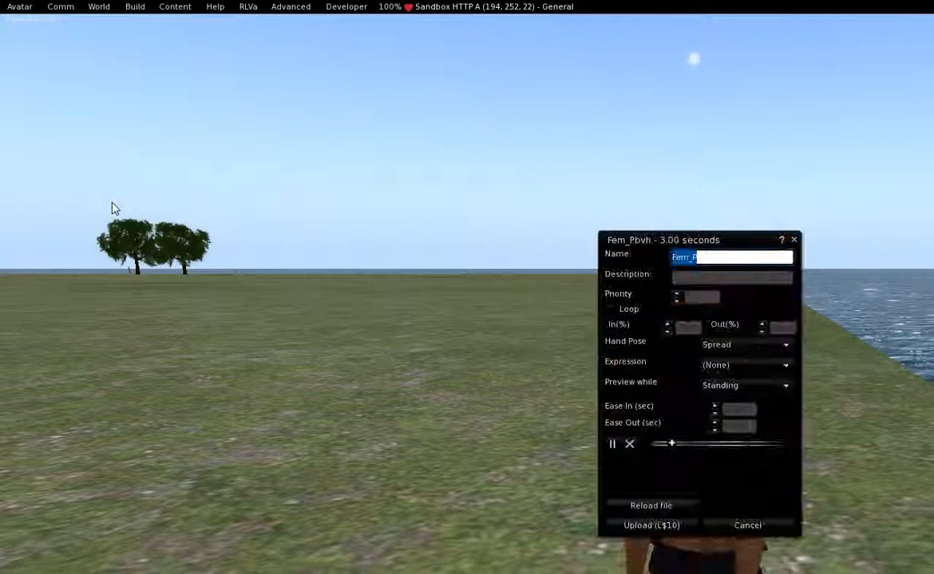
drag(607, 239, 319, 209)
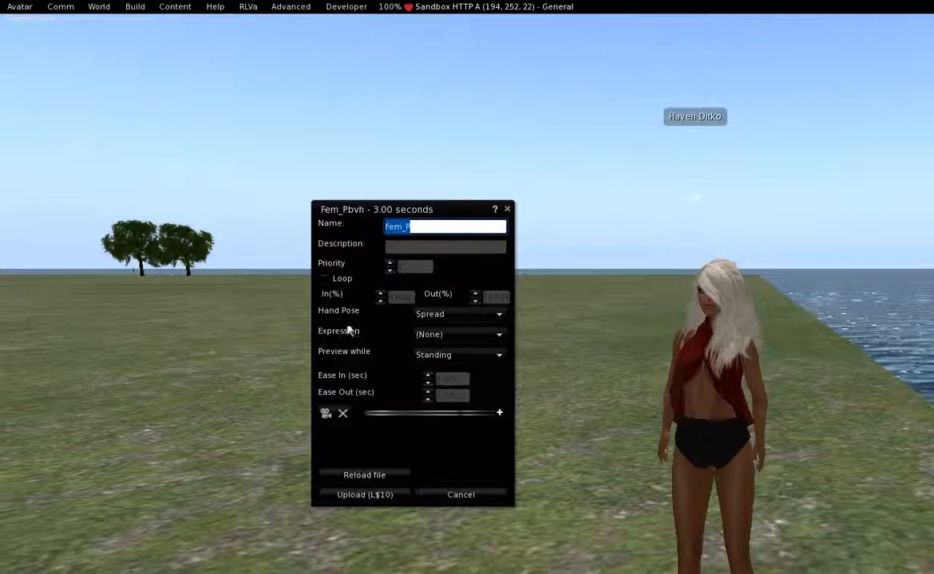
- Enable looping, play the pose preview and go through the animation's name and description fields
click(324, 280)
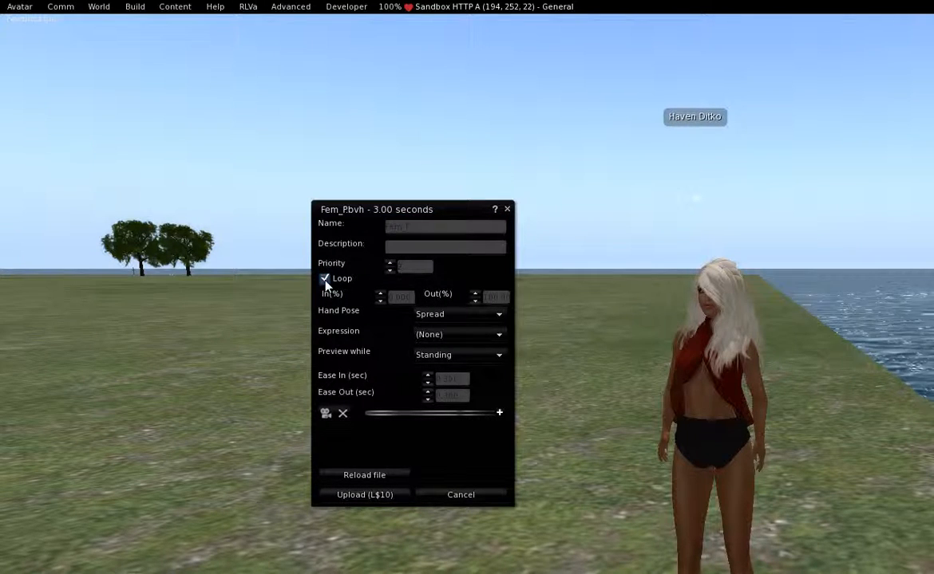
click(325, 414)
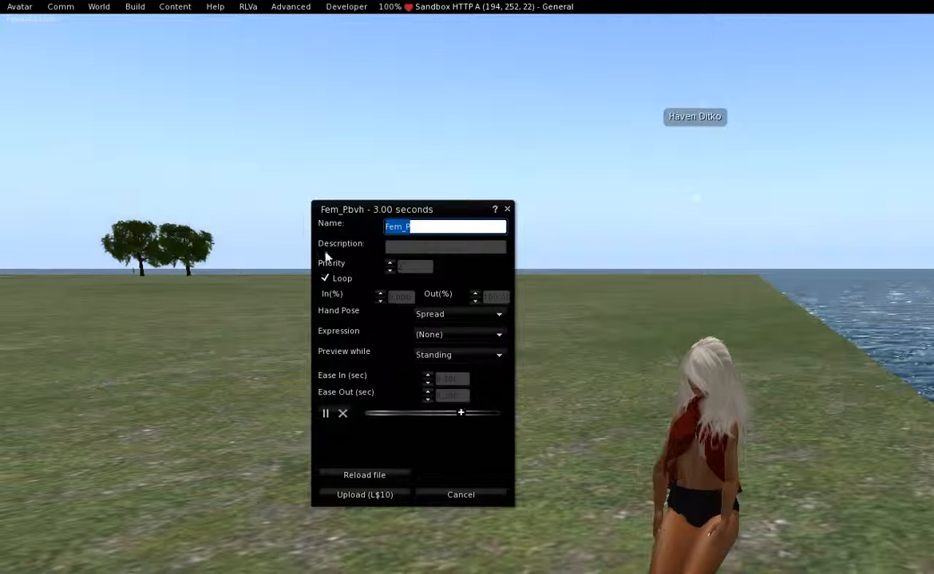
click(431, 227)
double_click(429, 226)
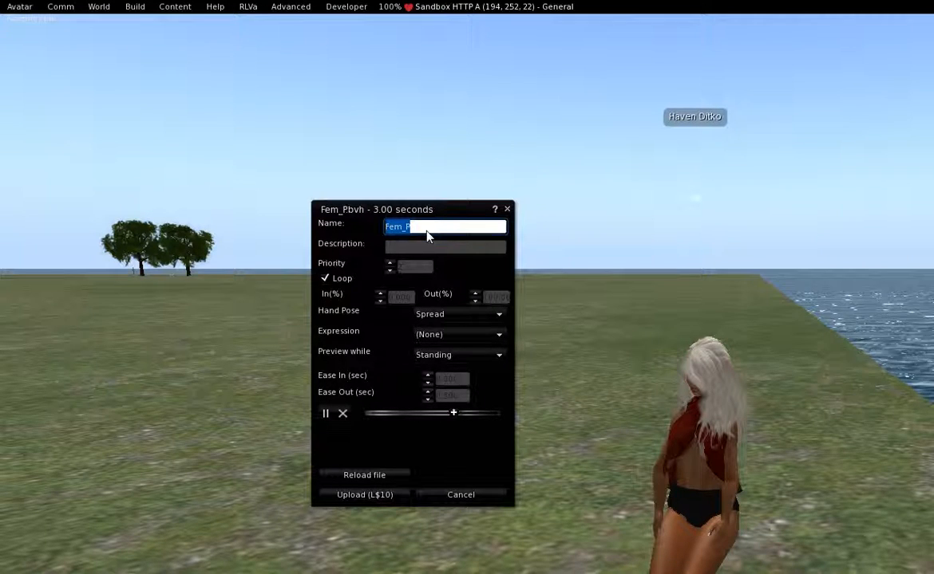
click(416, 246)
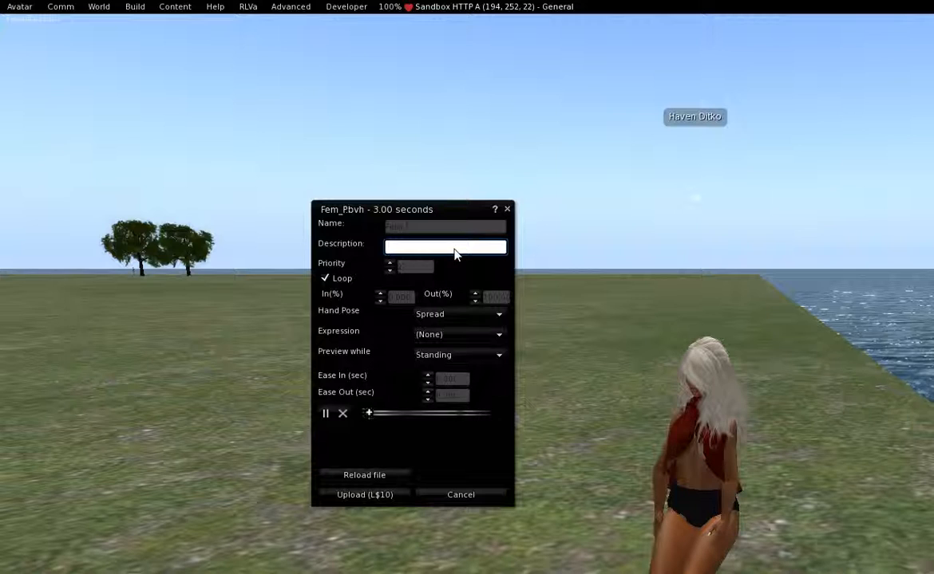
- Set the animation's priority to 4
click(389, 270)
click(406, 268)
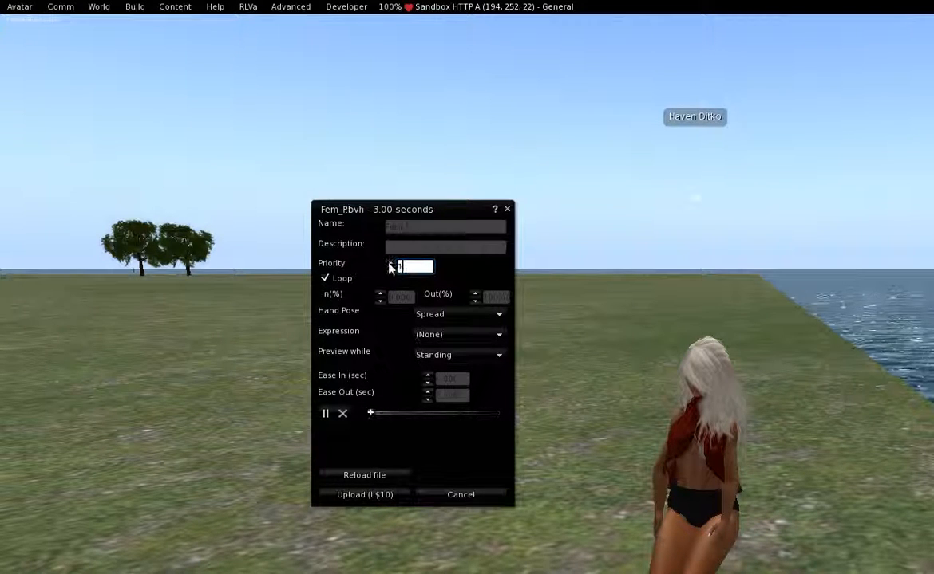
click(389, 264)
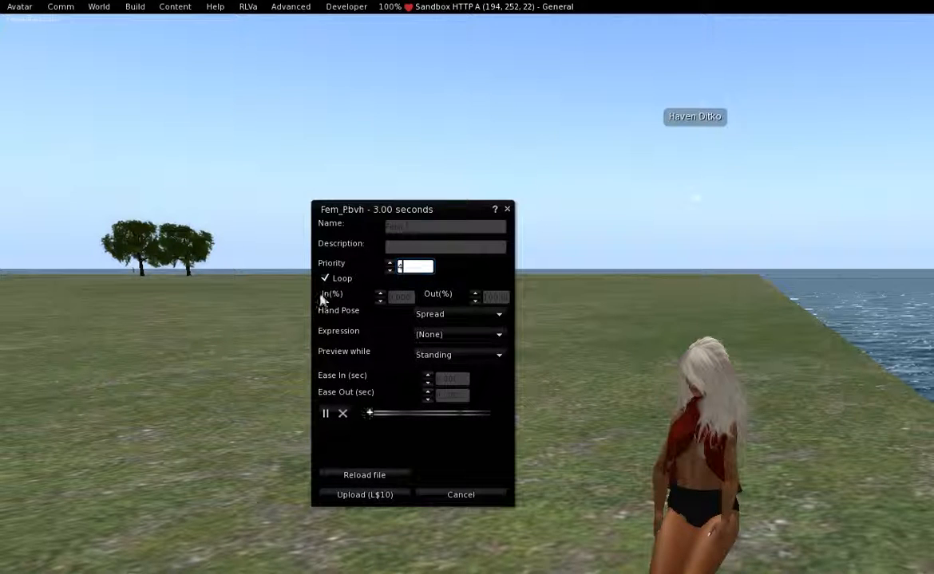
- Set the animation's loop In point to 66 percent
click(398, 297)
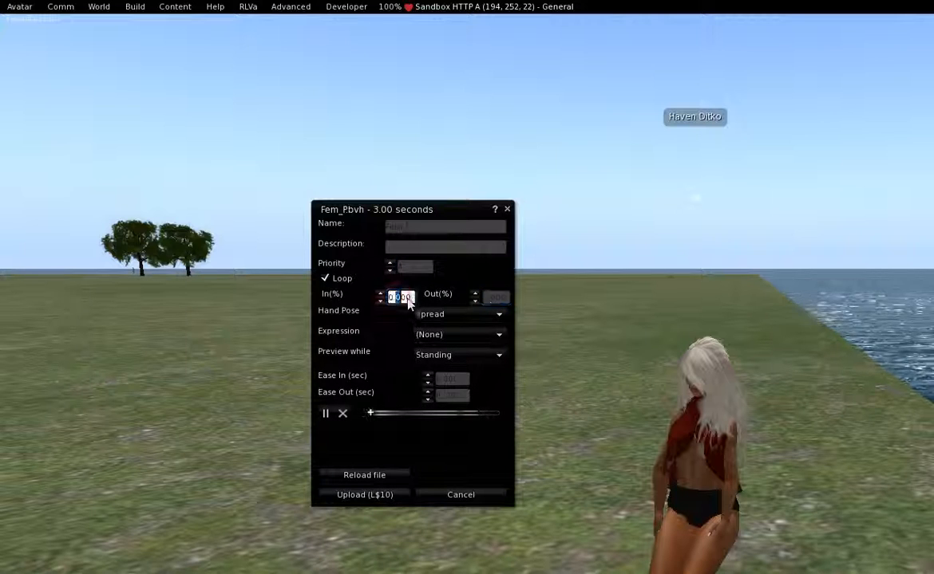
drag(410, 301, 380, 296)
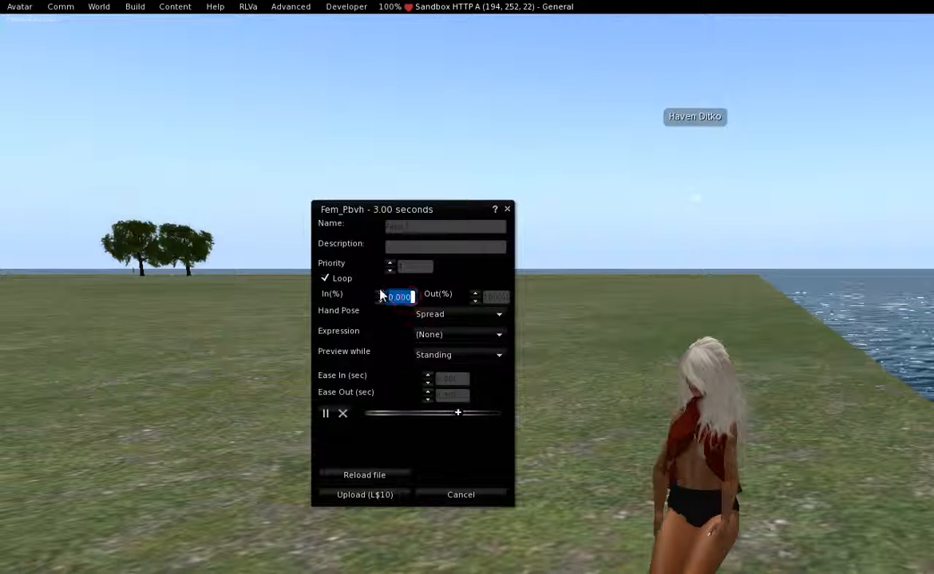
text(66)
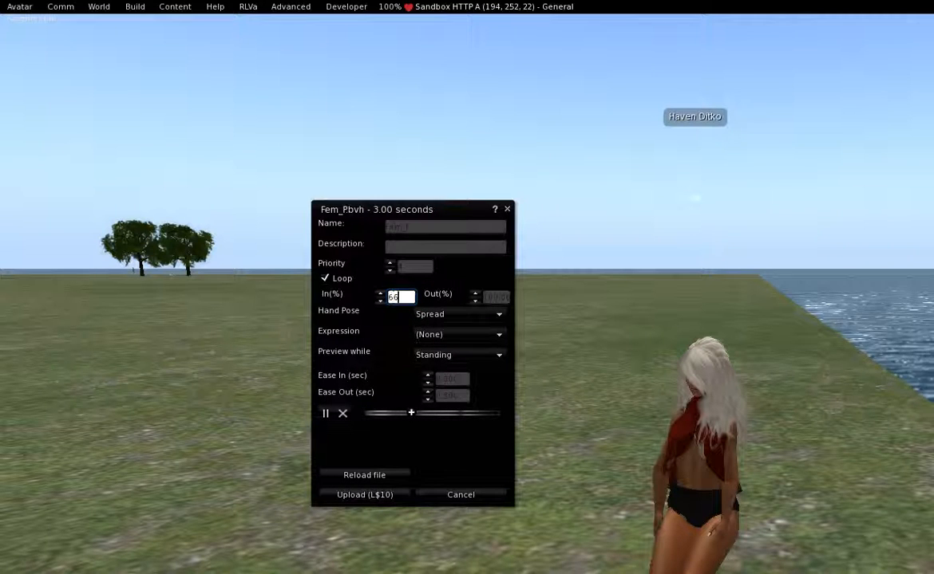
key(Return)
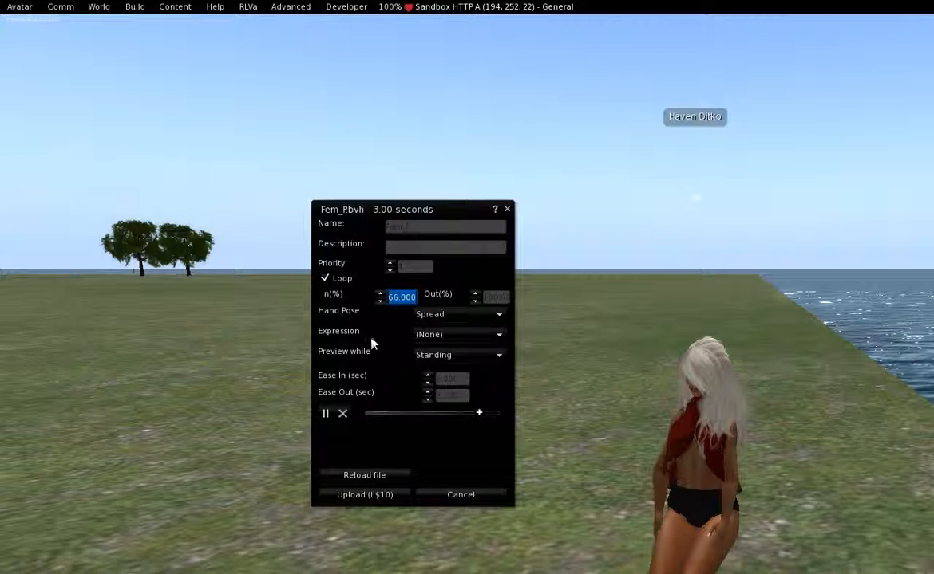
- Try the Relaxed and Point Left hand poses, and set the hand pose to Fist Right
click(453, 317)
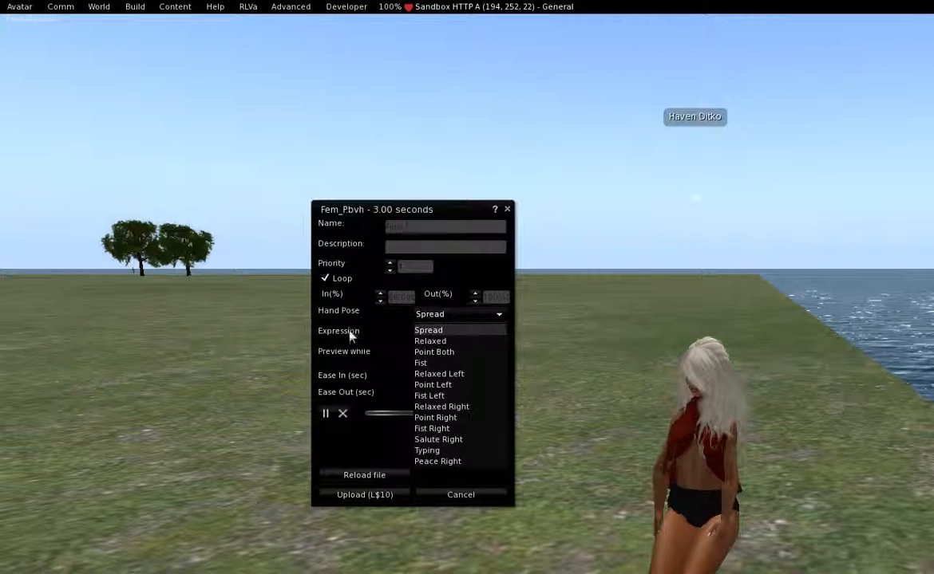
click(431, 341)
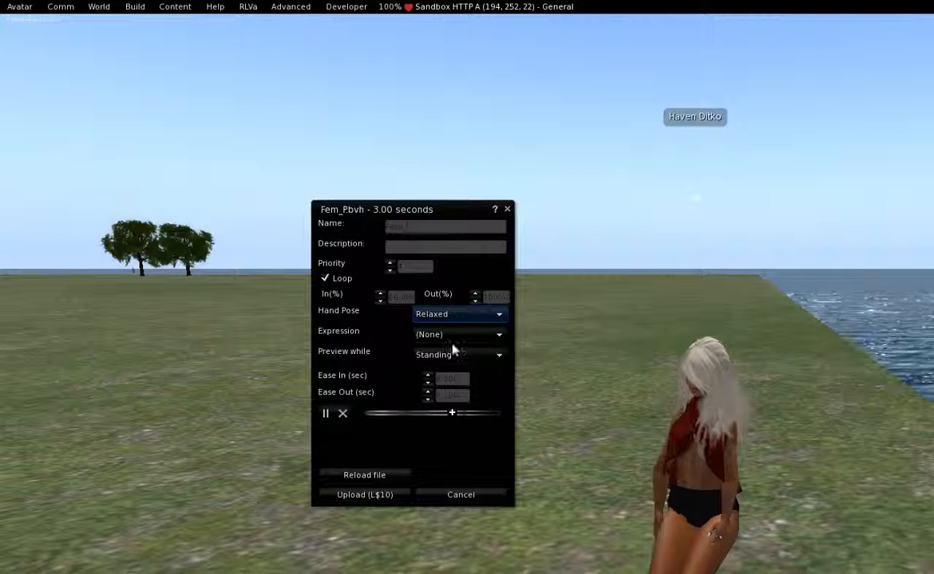
click(462, 316)
click(433, 384)
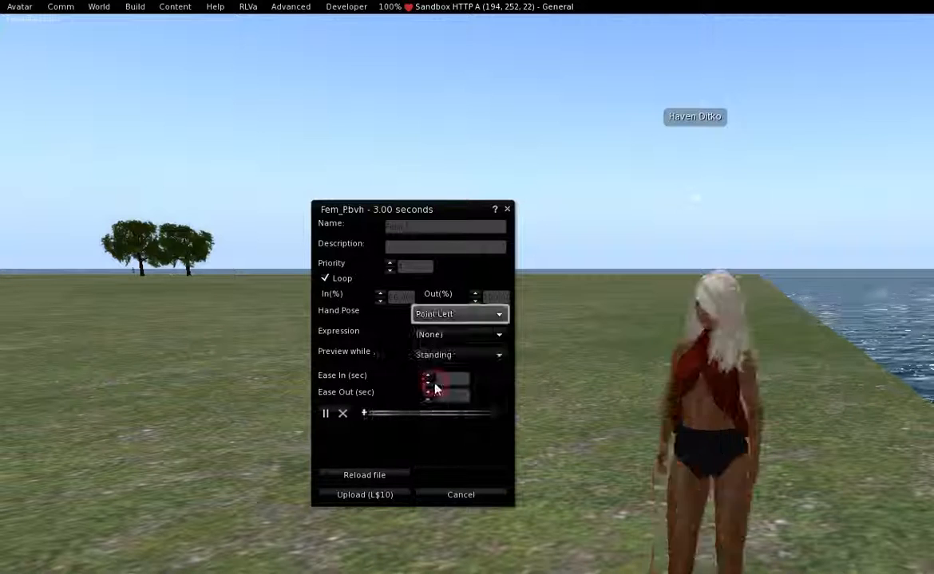
click(435, 317)
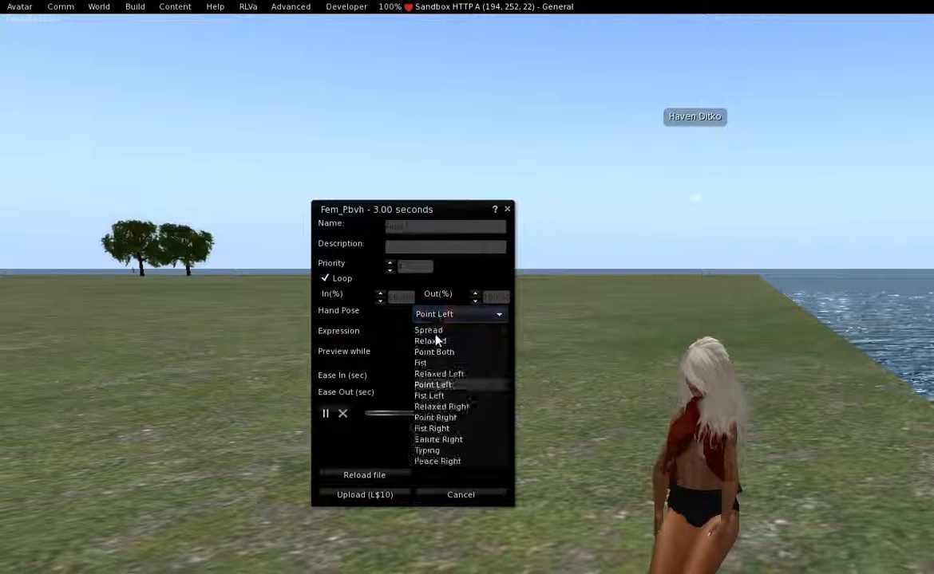
click(435, 431)
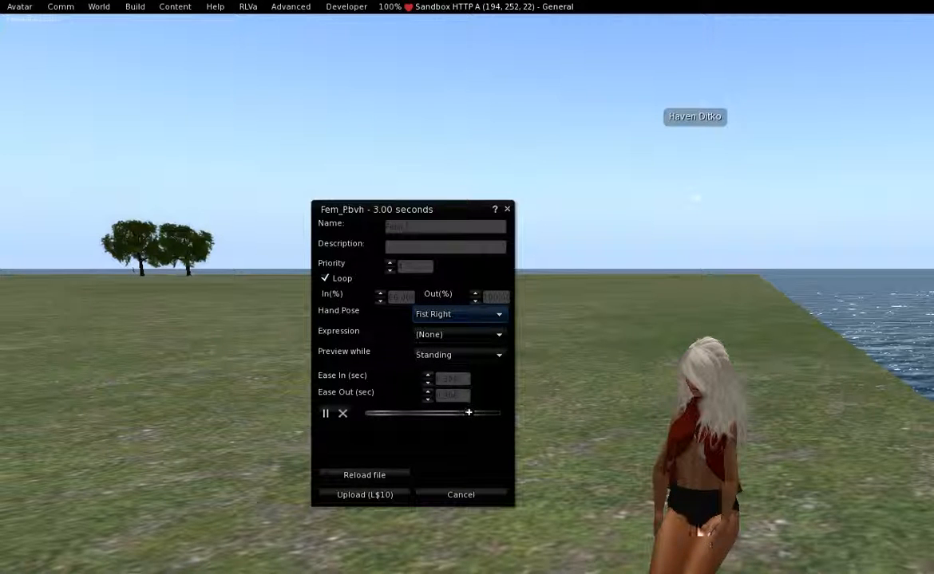
- Look through the available facial expressions, keep (None) and close the animation upload dialog without uploading
click(441, 336)
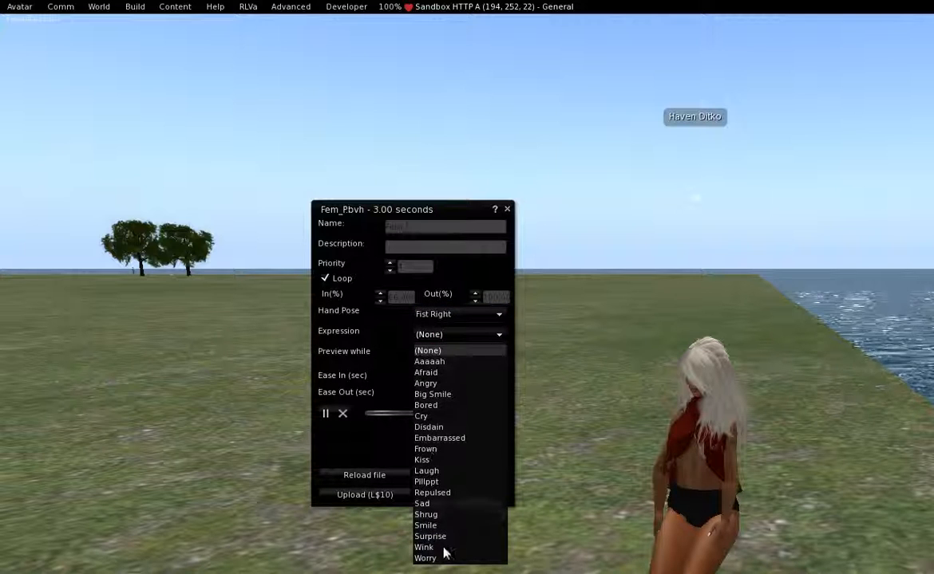
click(392, 330)
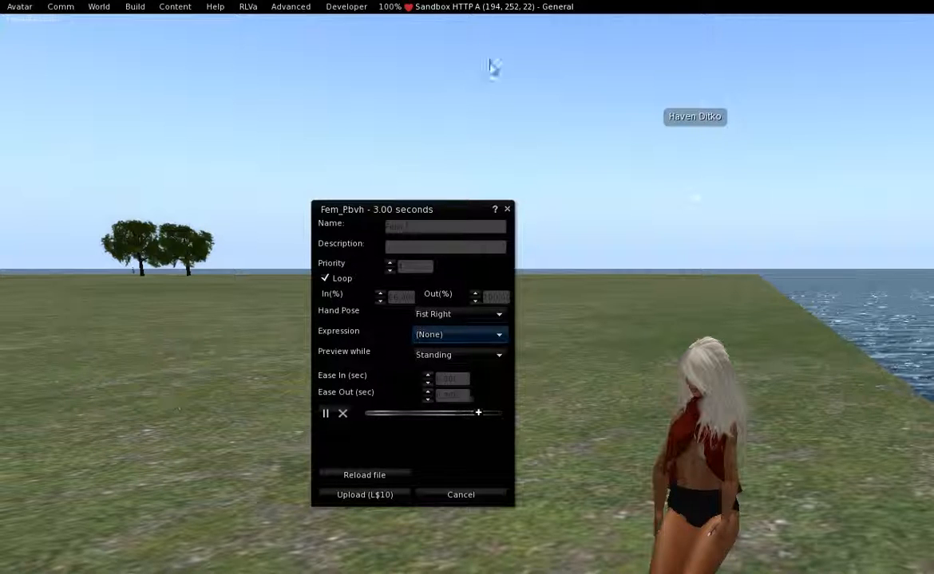
click(507, 209)
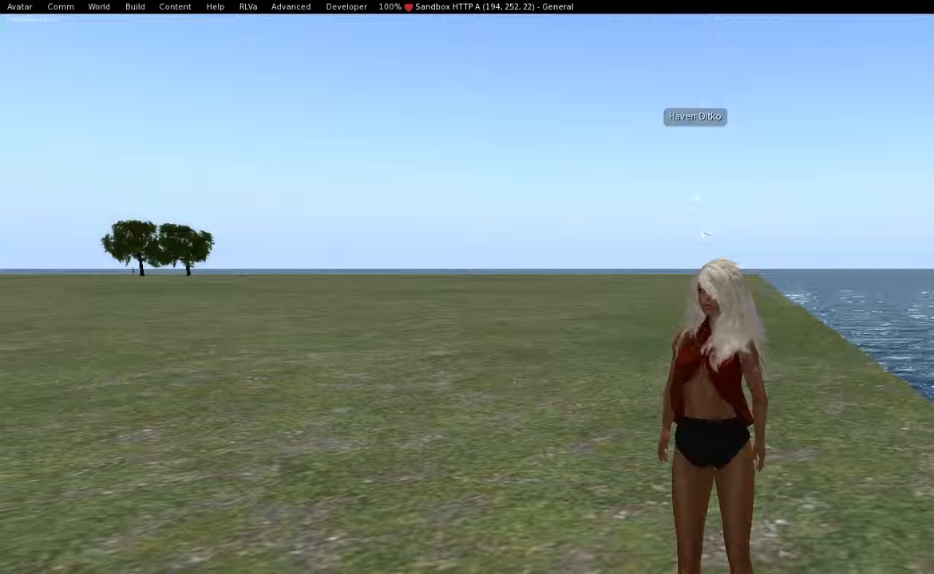